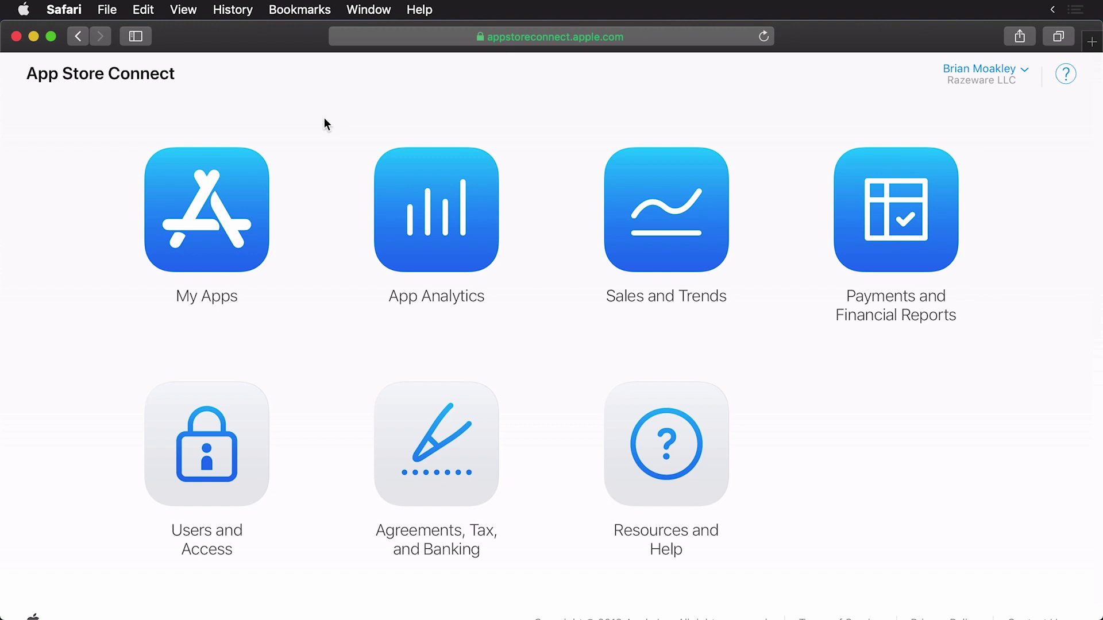
# - From My Apps, open Insomnia Owl IAP's in-app purchases page and begin a new purchase
pyautogui.click(190, 233)
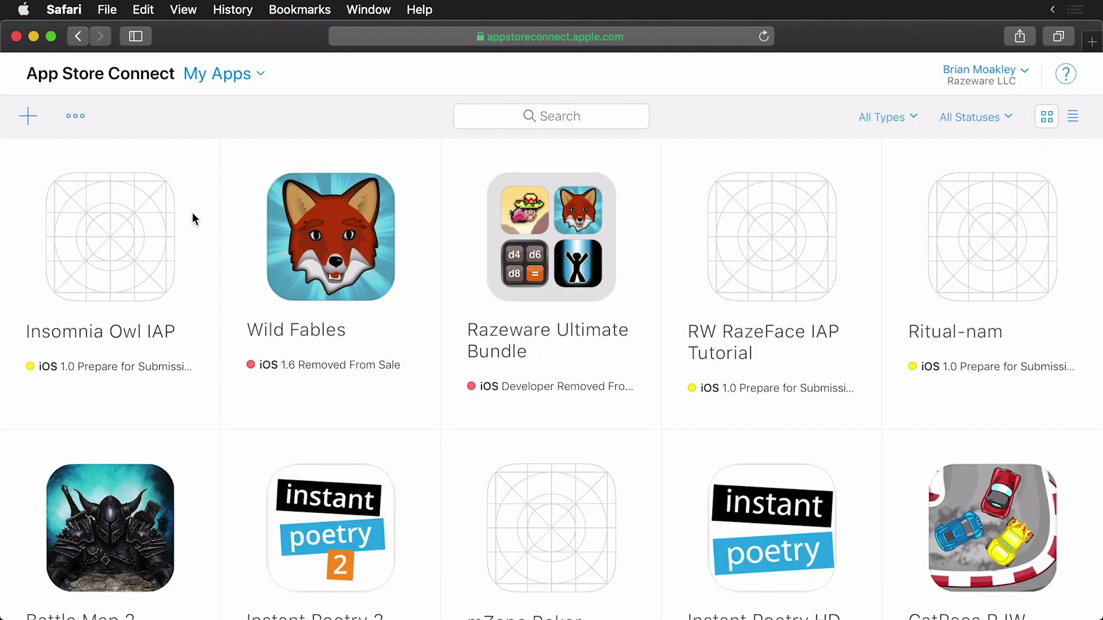
pyautogui.click(128, 247)
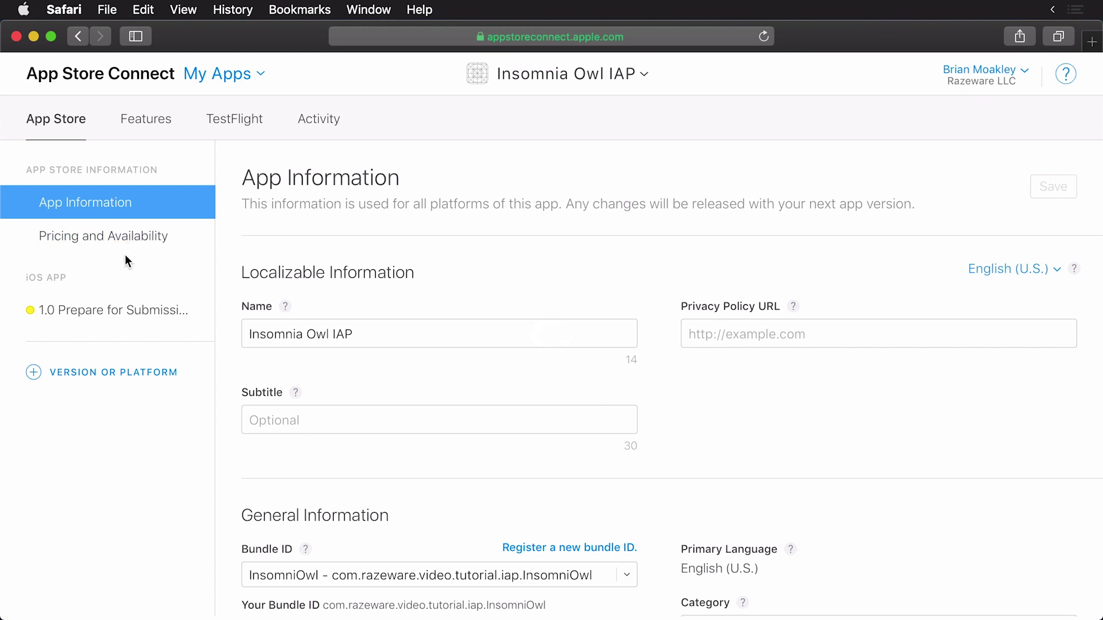
pyautogui.click(134, 125)
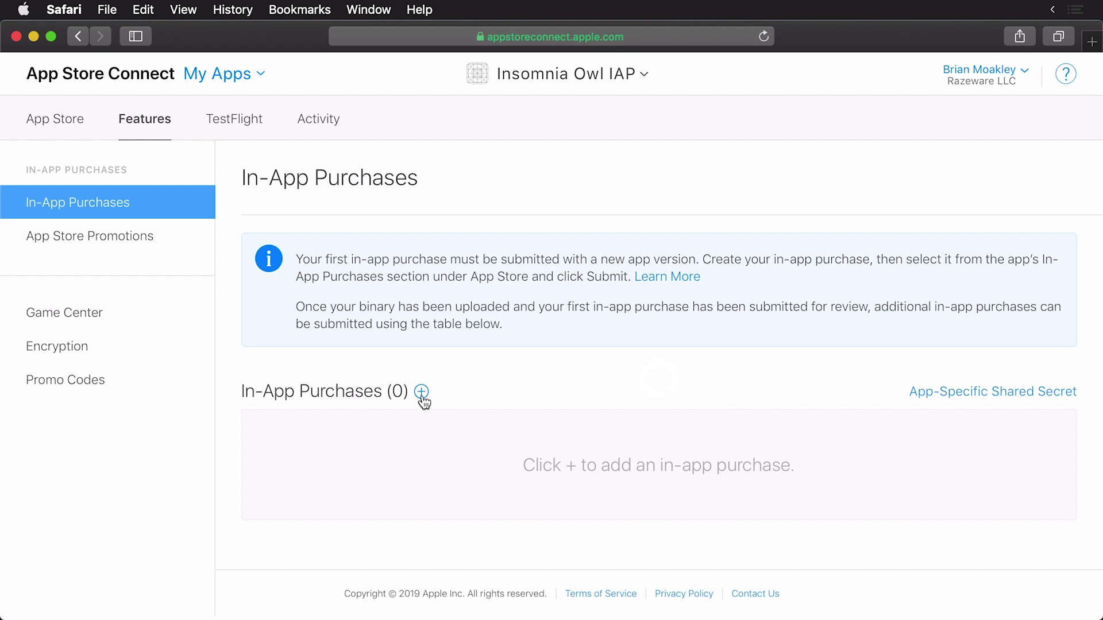
pyautogui.click(421, 393)
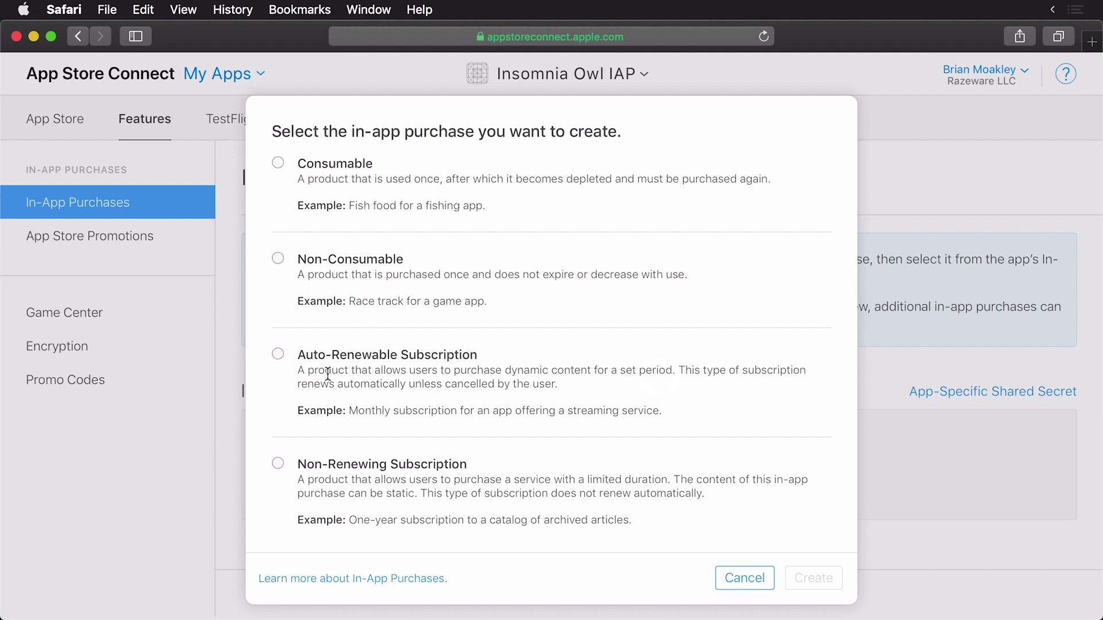
# - Create a non-renewing subscription named '3 Months of Random' with product ID com.razeware.video.tutorial.iap.3MonthsOfRandom
pyautogui.click(277, 465)
pyautogui.click(804, 579)
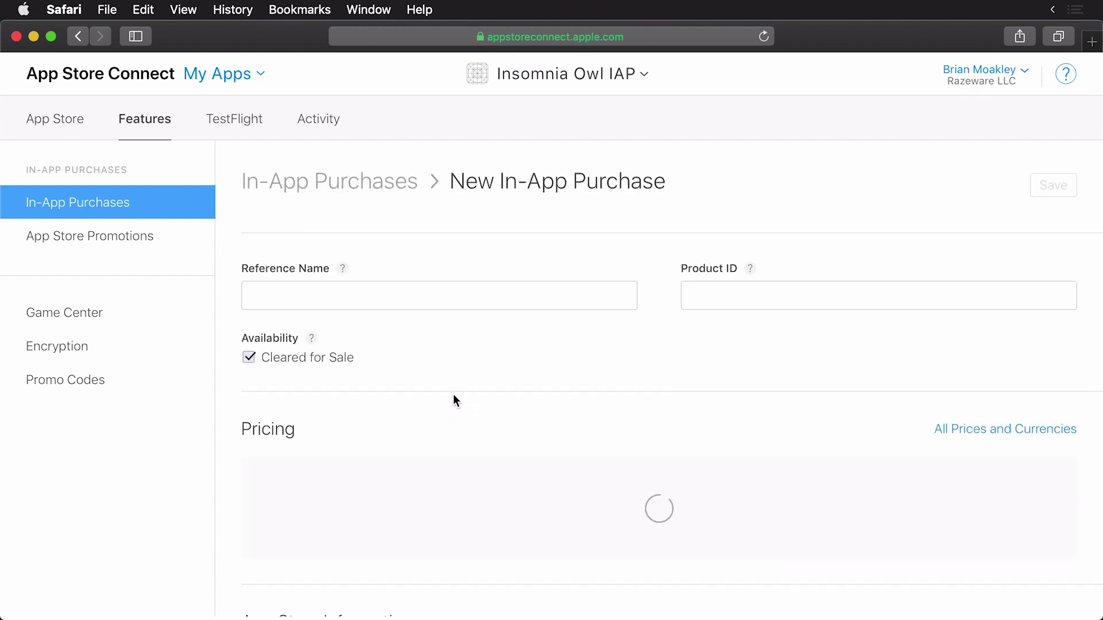
pyautogui.click(413, 294)
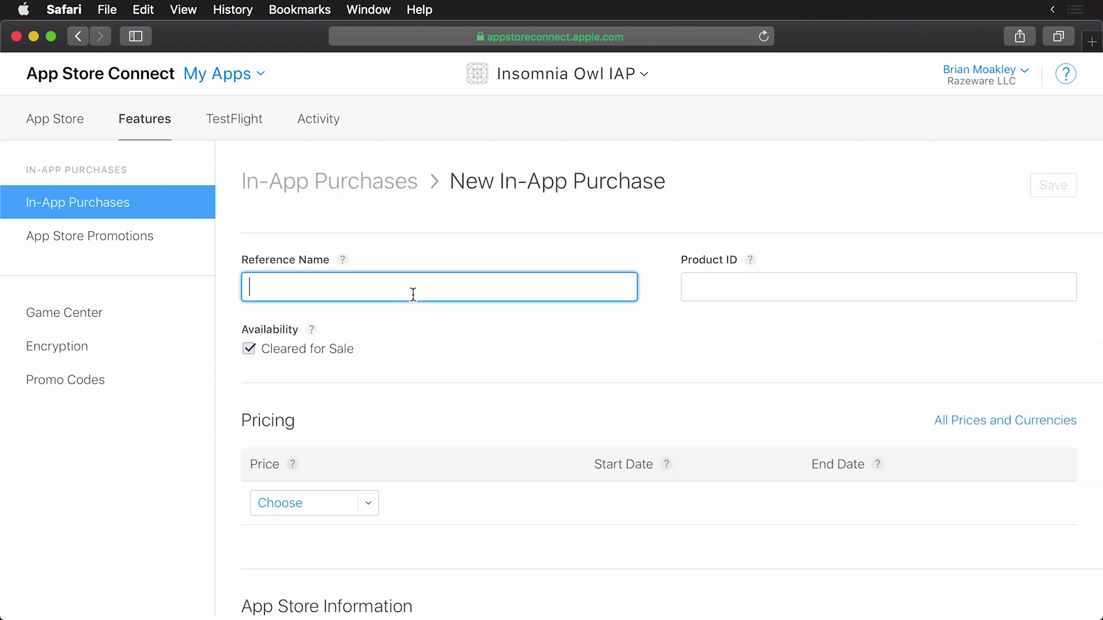
pyautogui.write('a')
pyautogui.press('BackSpace')
pyautogui.write('3 MOnt')
pyautogui.press('BackSpace')
pyautogui.press('BackSpace')
pyautogui.press('BackSpace')
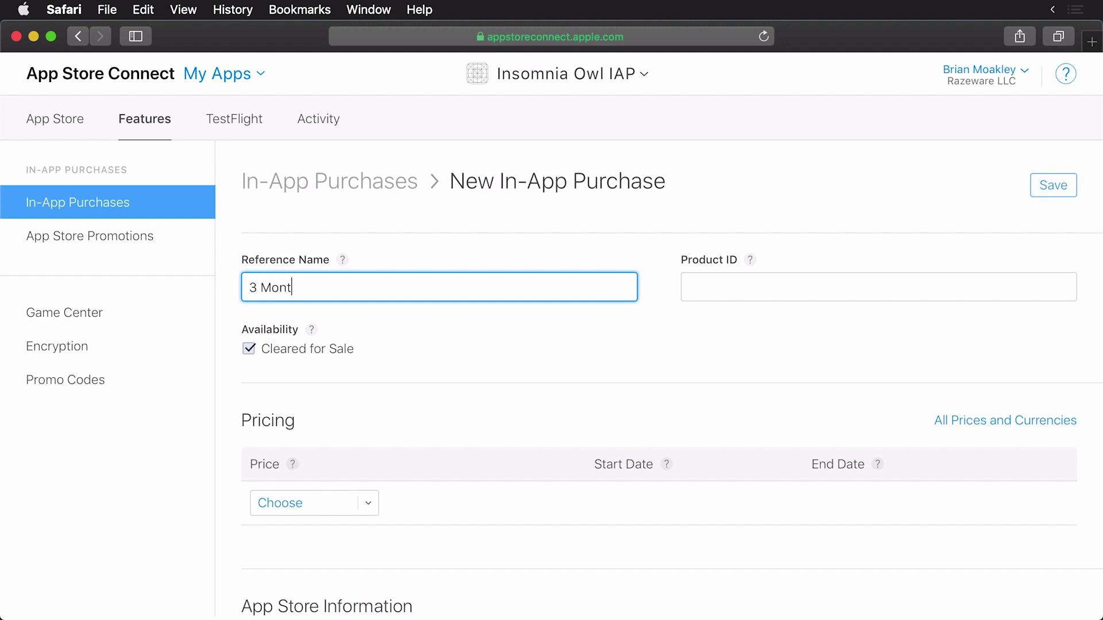
pyautogui.write('hs of Random')
pyautogui.click(738, 297)
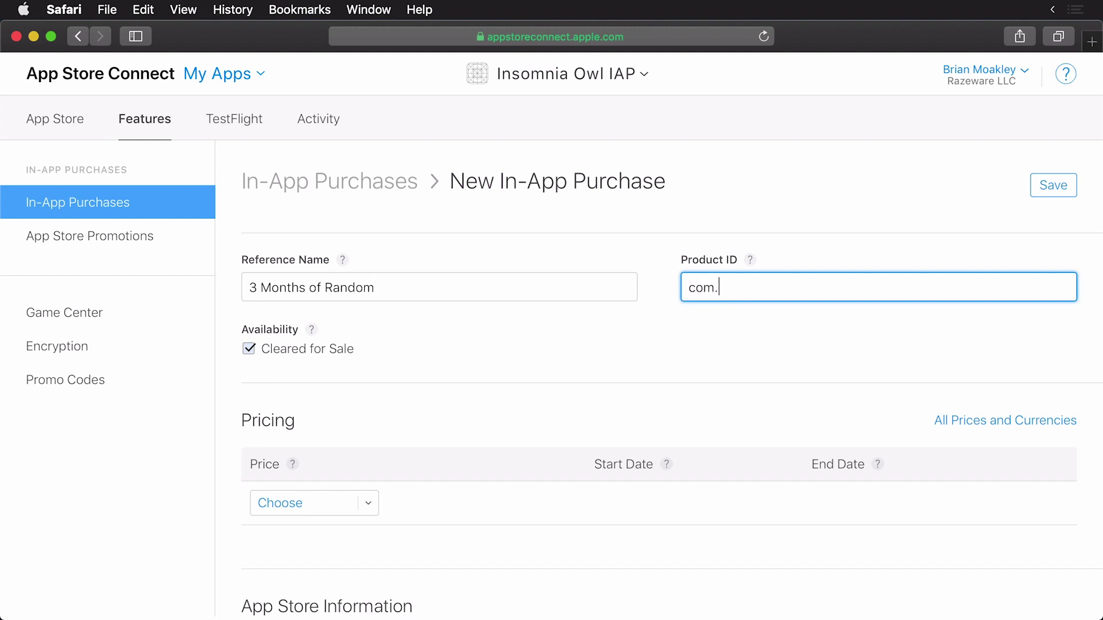
pyautogui.write('com.razeware.video.tutoria.l.')
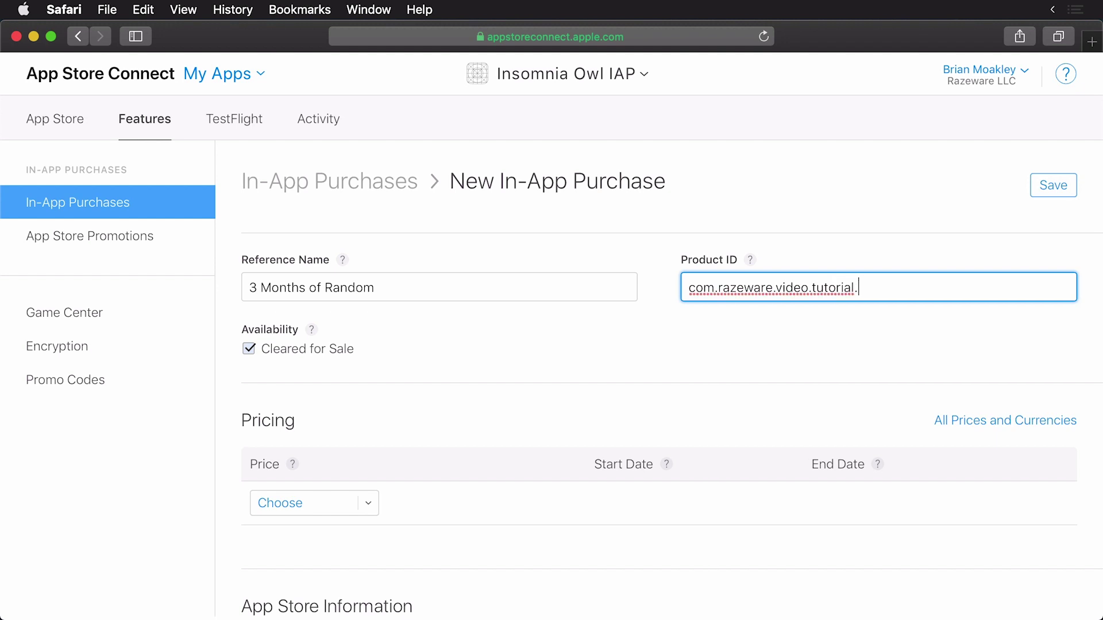
pyautogui.write('iap.3Months')
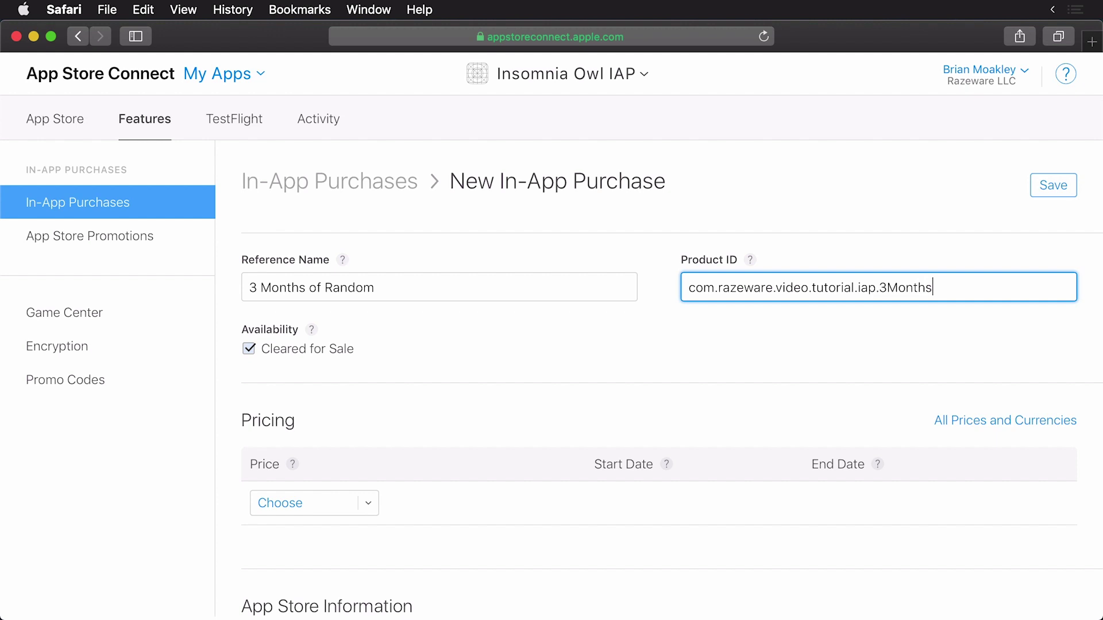
pyautogui.write('OfRang')
pyautogui.write('om')
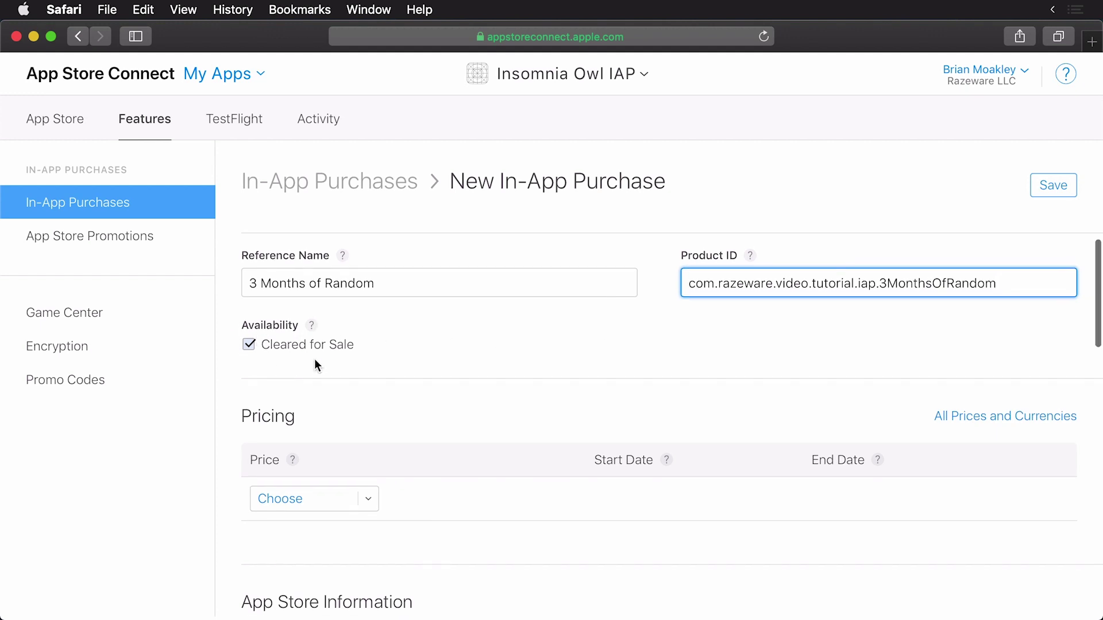
pyautogui.scroll(-1, 315, 360)
# - Set the subscription price to USD 4.99 (Tier 5)
pyautogui.scroll(-5, 315, 361)
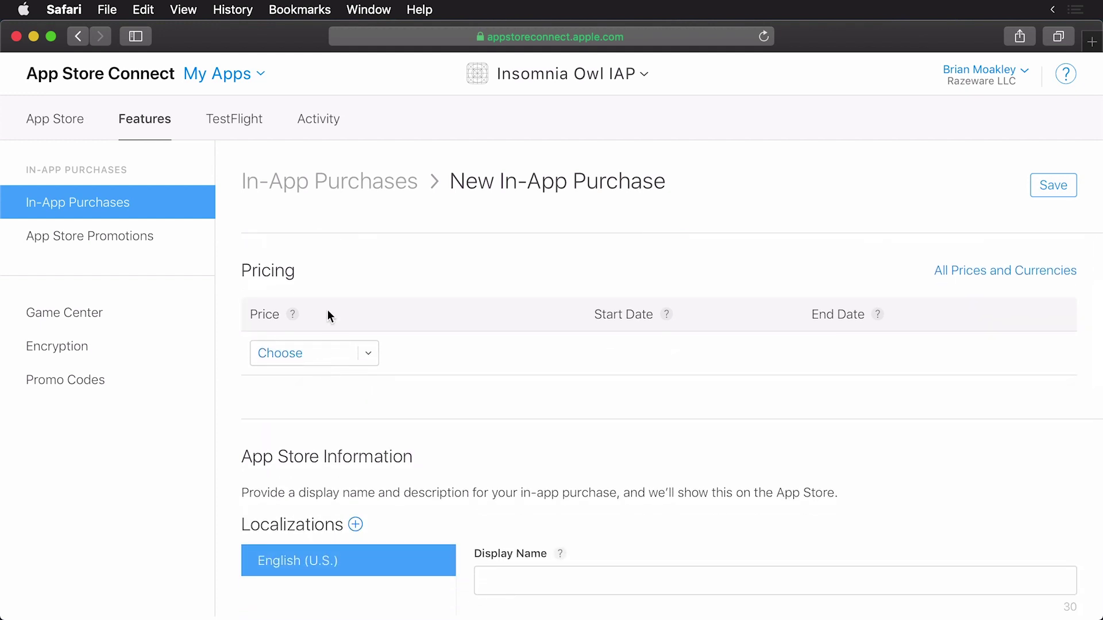
pyautogui.click(298, 348)
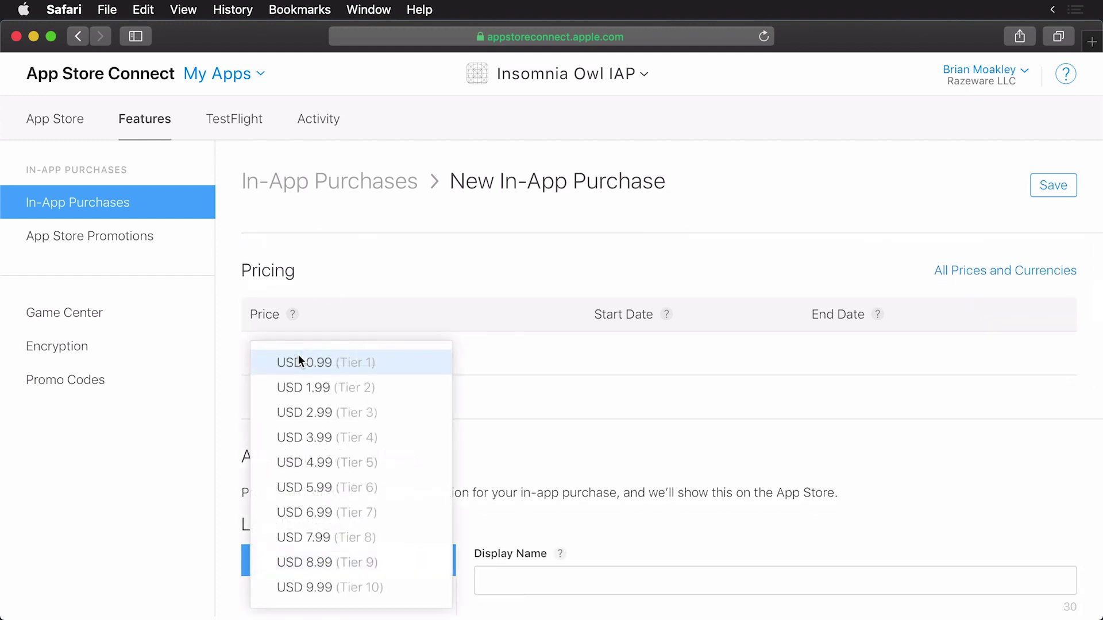
pyautogui.click(323, 463)
# - Enter display name '3 Months of Random' and description '3 months of random owls.'
pyautogui.scroll(-6, 324, 466)
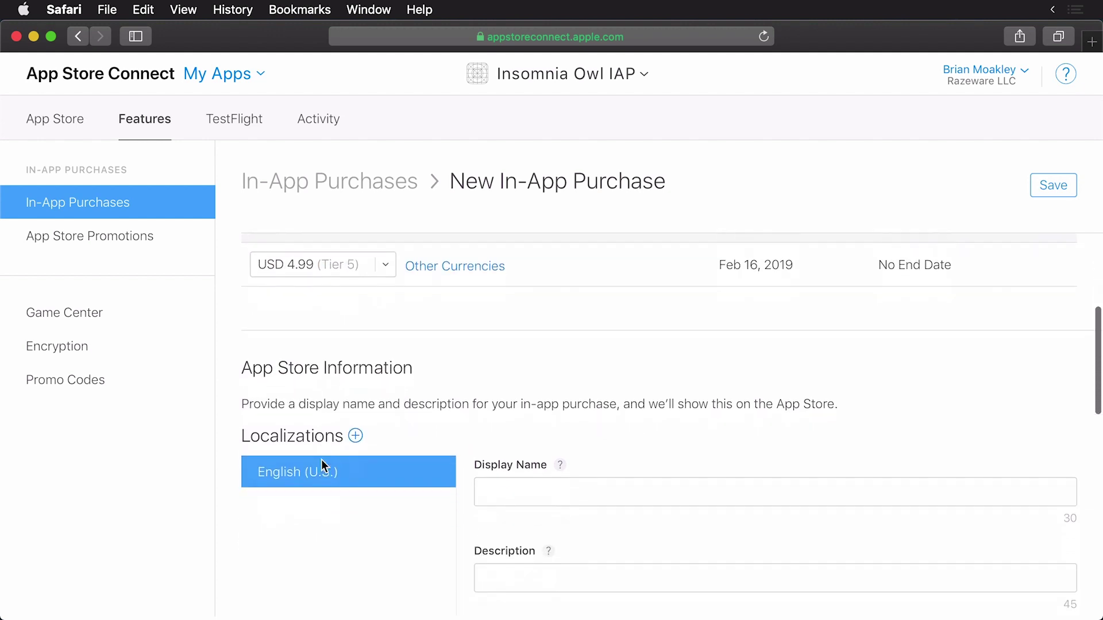
pyautogui.click(544, 392)
pyautogui.write('3 Mon')
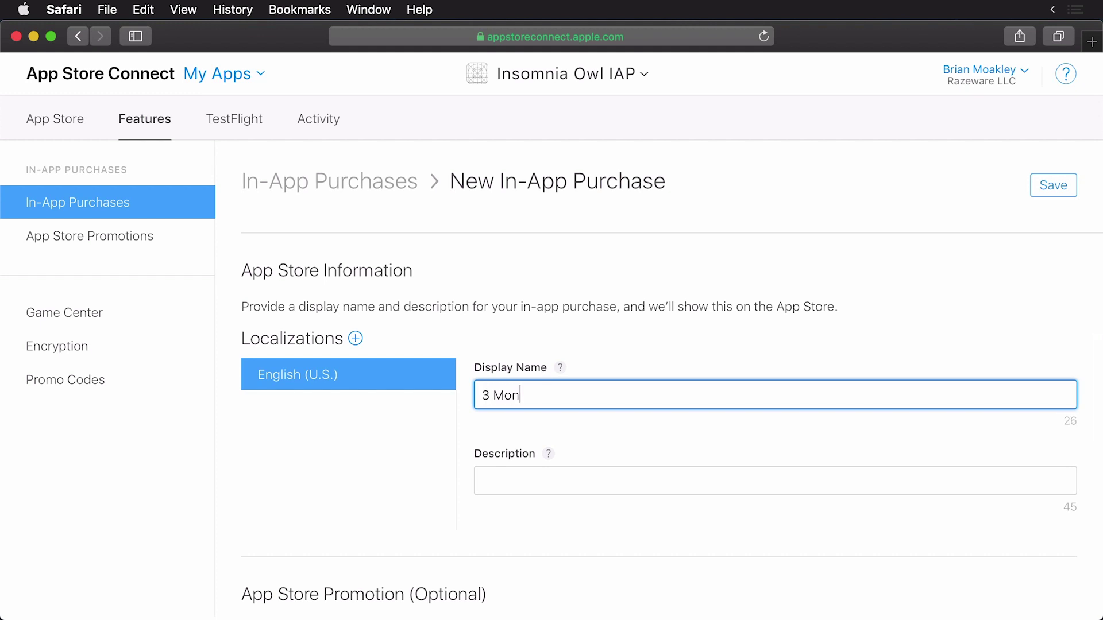
pyautogui.write('ths of Ena')
pyautogui.press('BackSpace')
pyautogui.write('Random')
pyautogui.click(527, 475)
pyautogui.write('3')
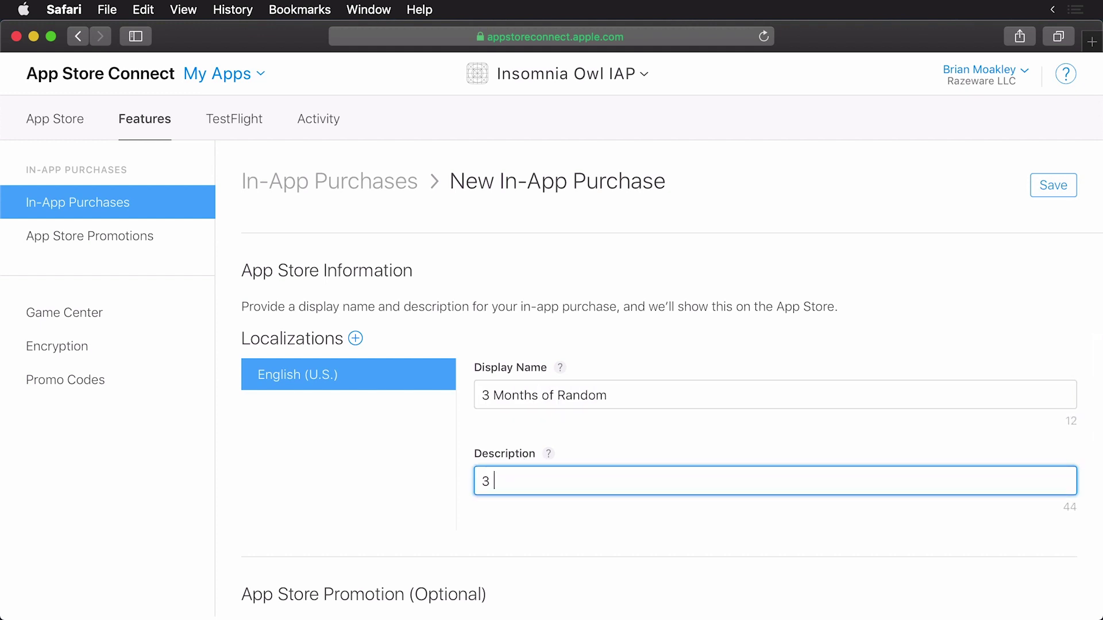
pyautogui.write(' months of random owls.')
pyautogui.scroll(-3, 661, 344)
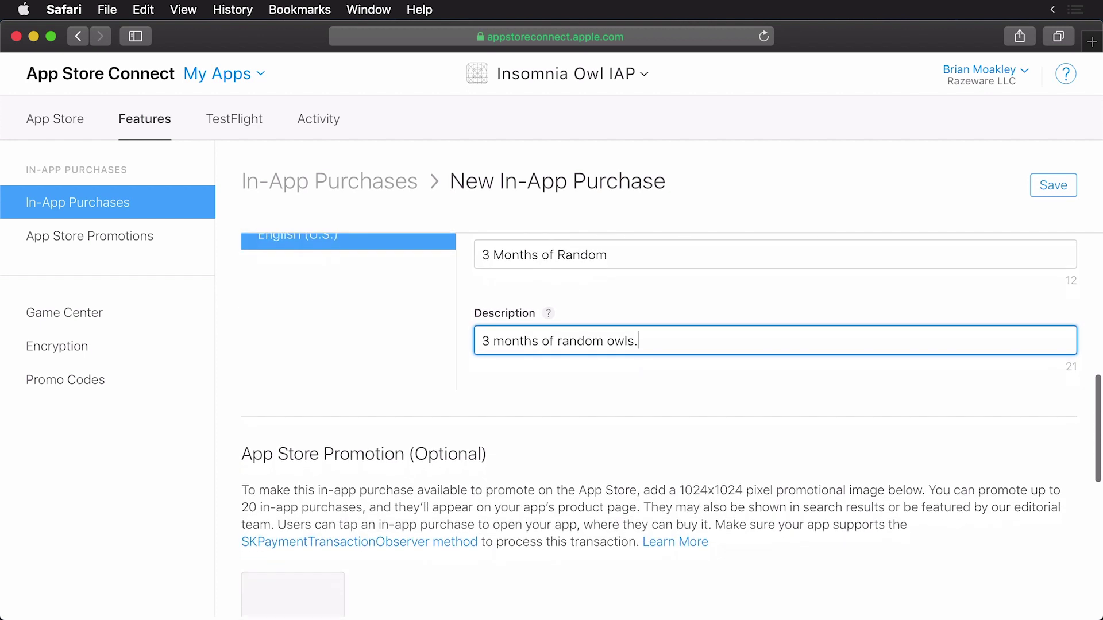
pyautogui.scroll(-3, 273, 460)
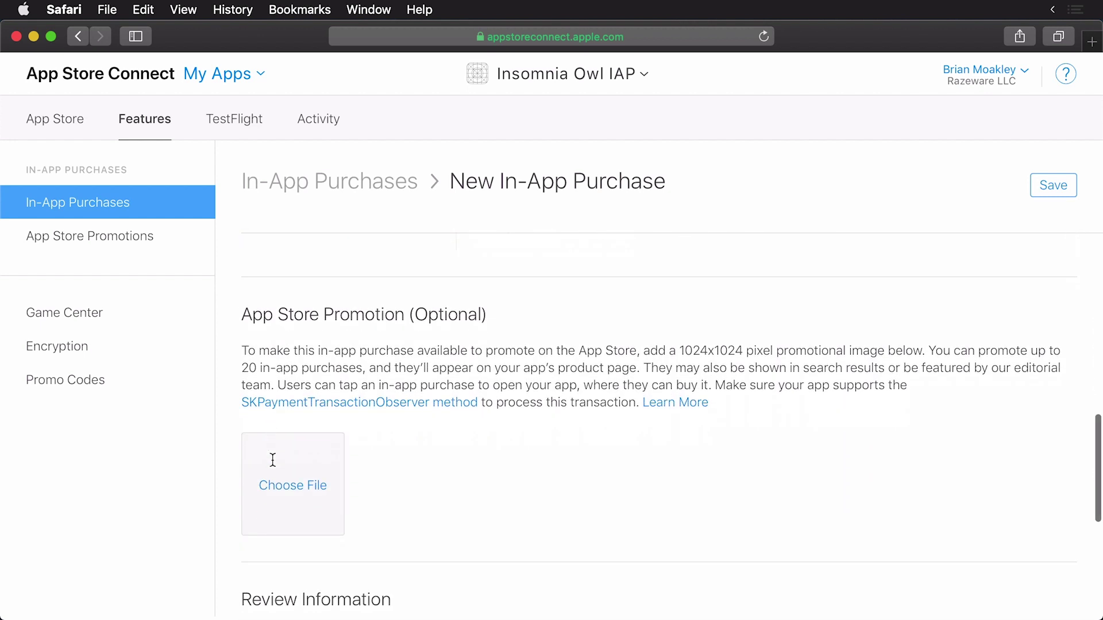
pyautogui.scroll(-5, 266, 366)
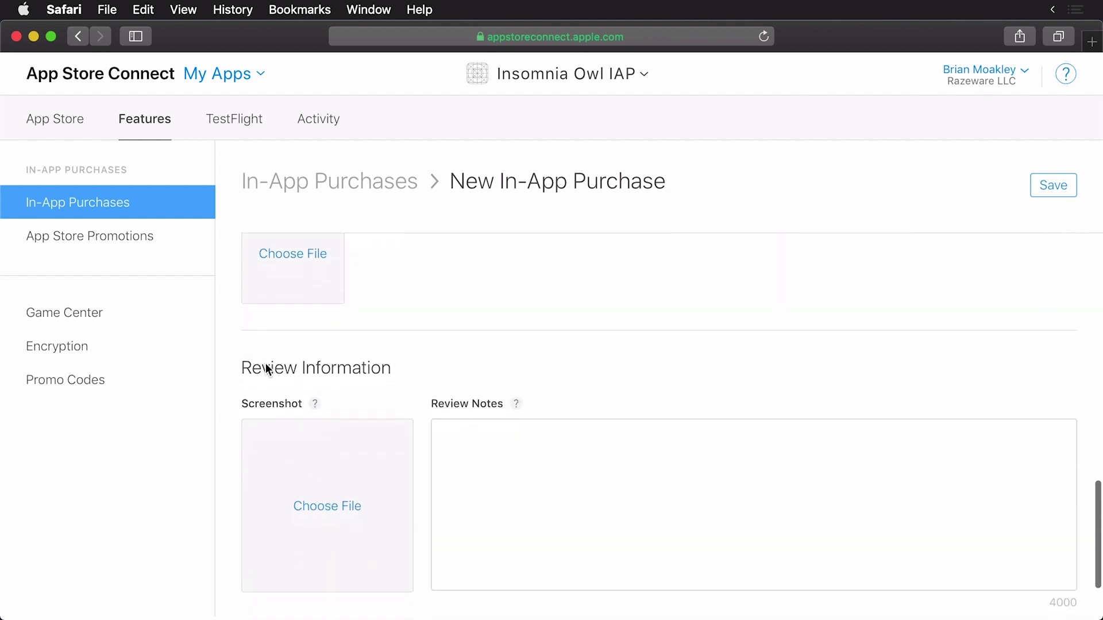
pyautogui.scroll(-2, 382, 364)
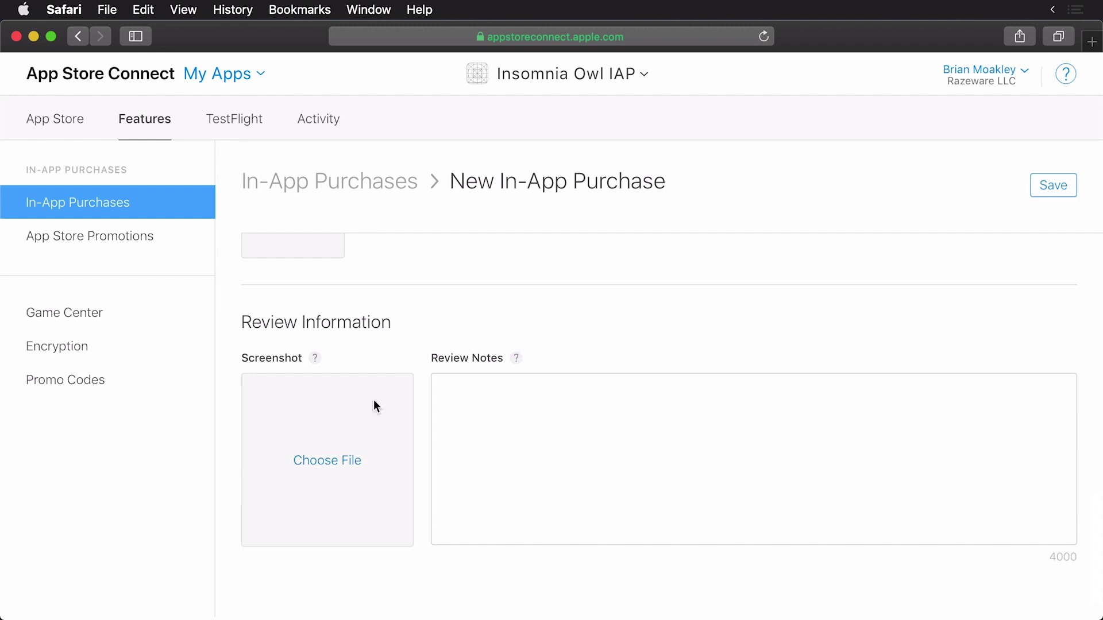
pyautogui.scroll(15, 482, 275)
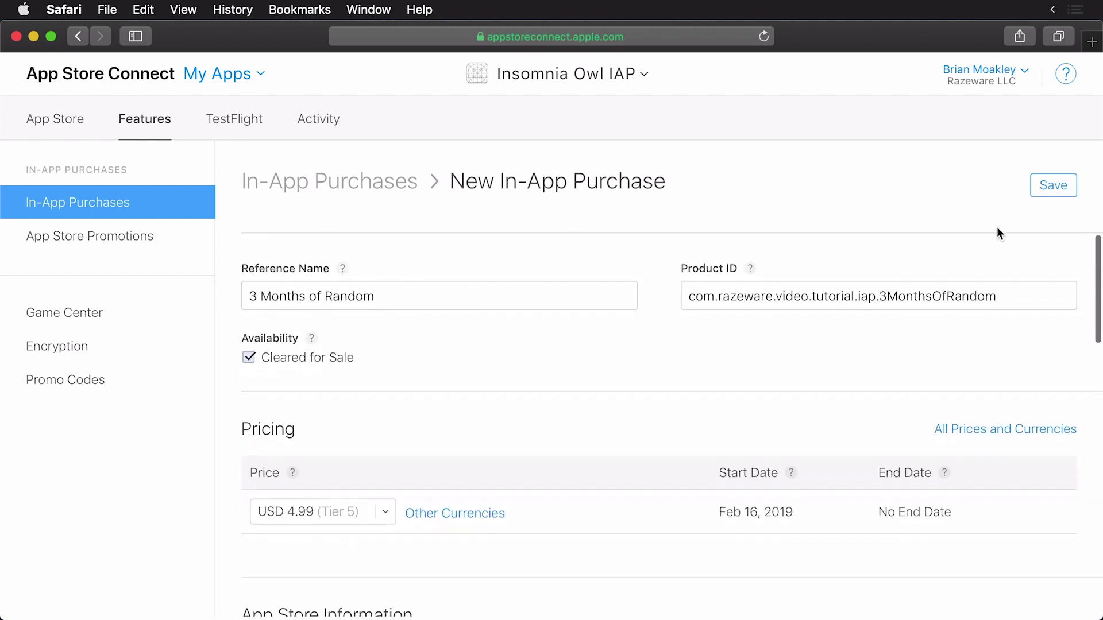
# - Save the 3 Months of Random purchase and go back to the in-app purchases list
pyautogui.click(1053, 183)
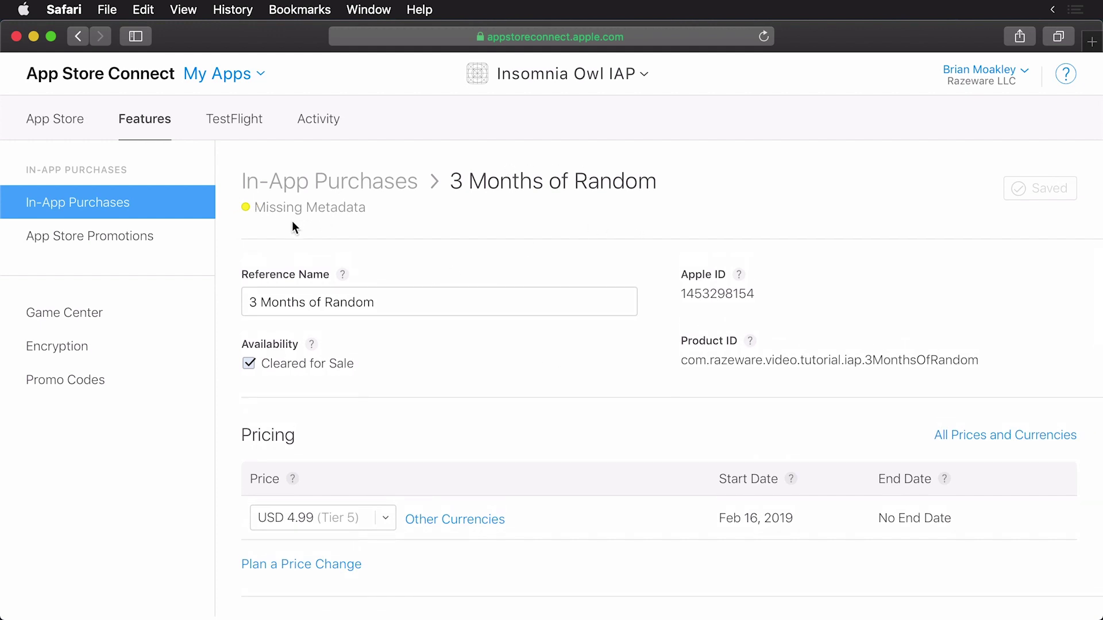
pyautogui.click(98, 212)
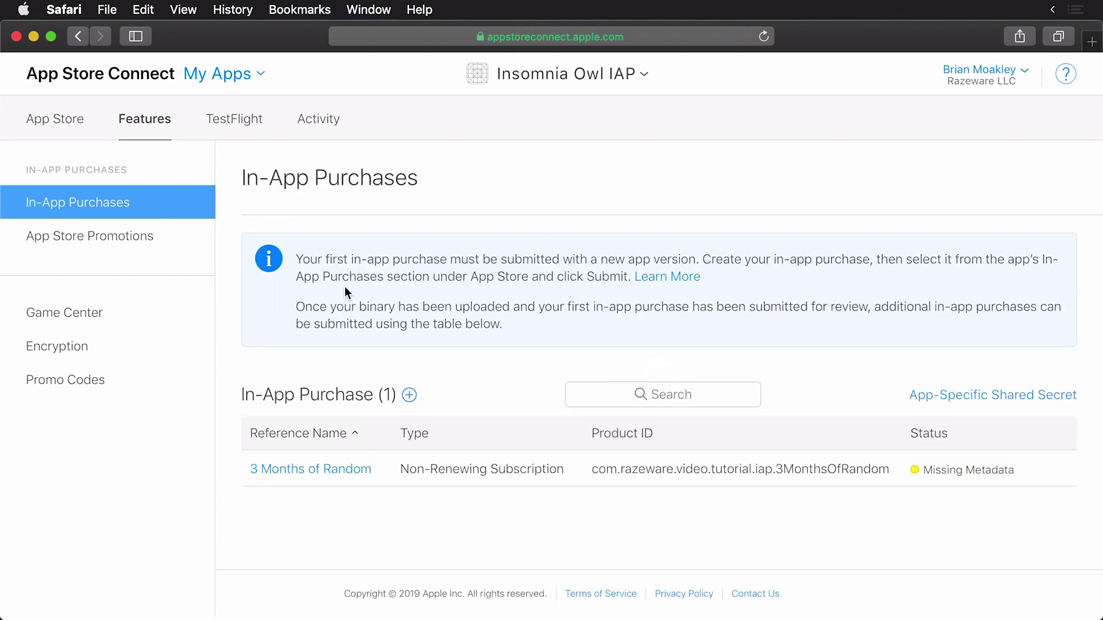
pyautogui.moveTo(266, 476)
# - Start a non-consumable 'Carefree Owl' with product ID com.razeware.video.tutorial.iap.CarefreeOwl
pyautogui.click(409, 395)
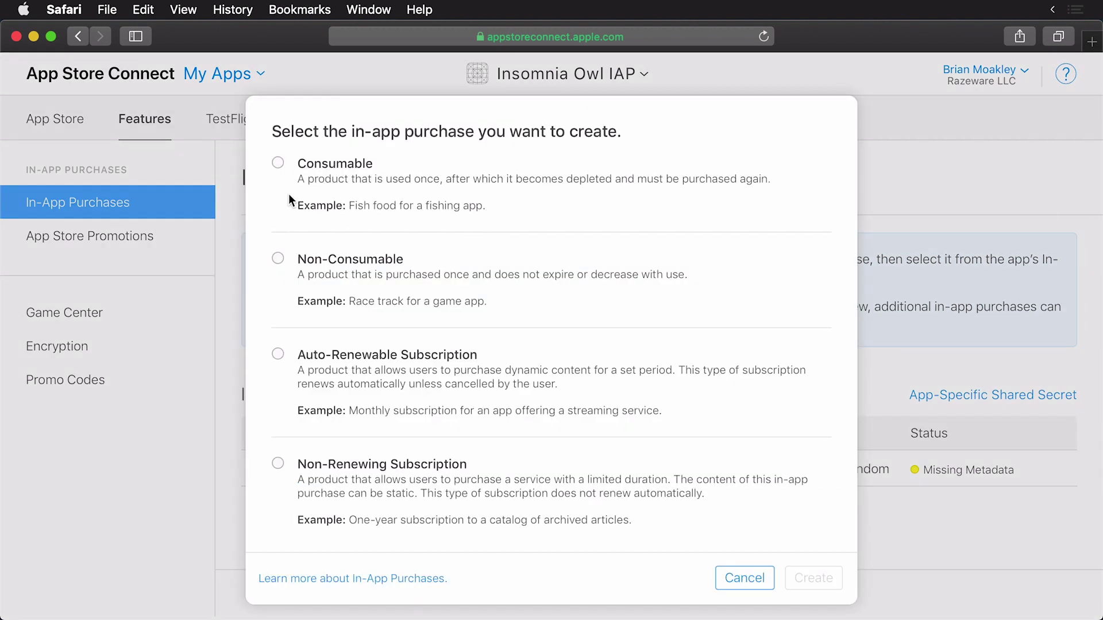
pyautogui.click(282, 260)
pyautogui.click(808, 580)
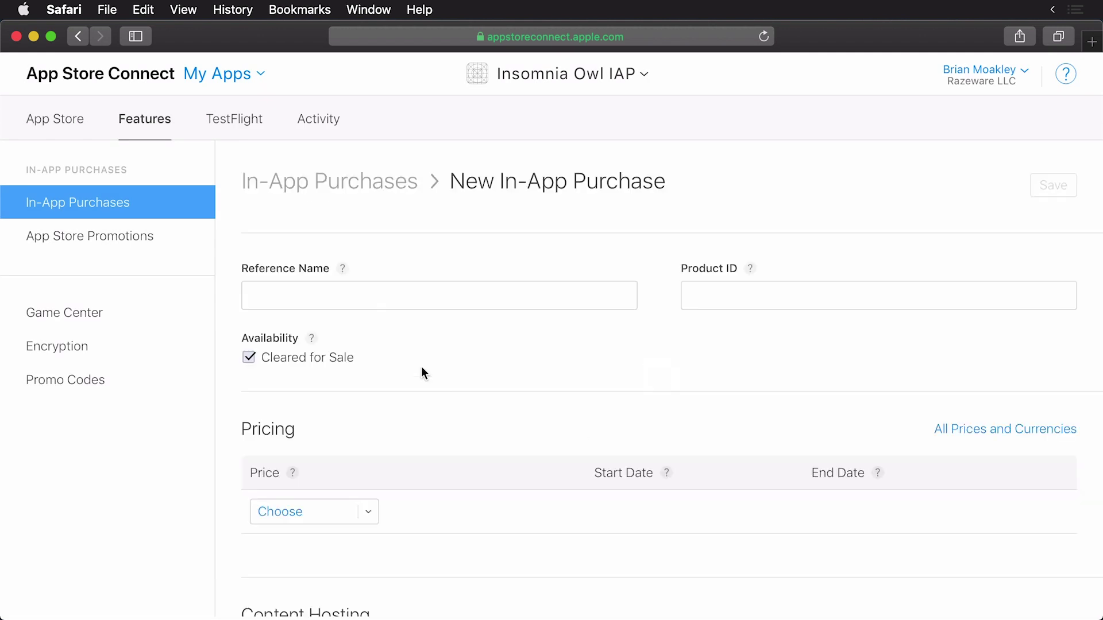
pyautogui.click(402, 287)
pyautogui.write('Carefree Owl')
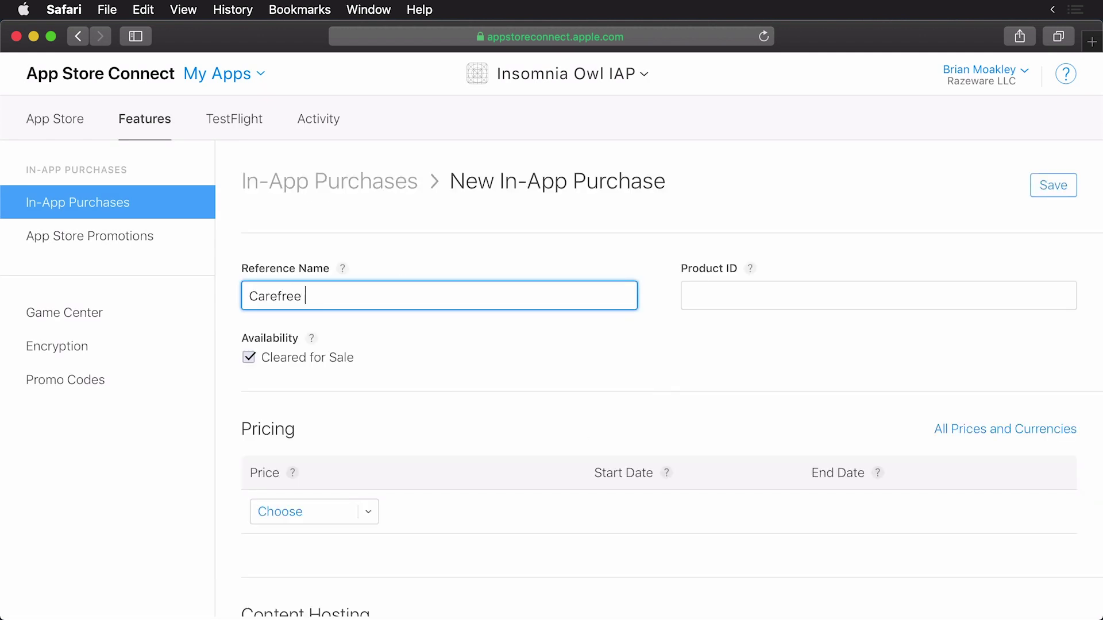
pyautogui.press('Tab')
pyautogui.write('com.razeware.video.tutorial')
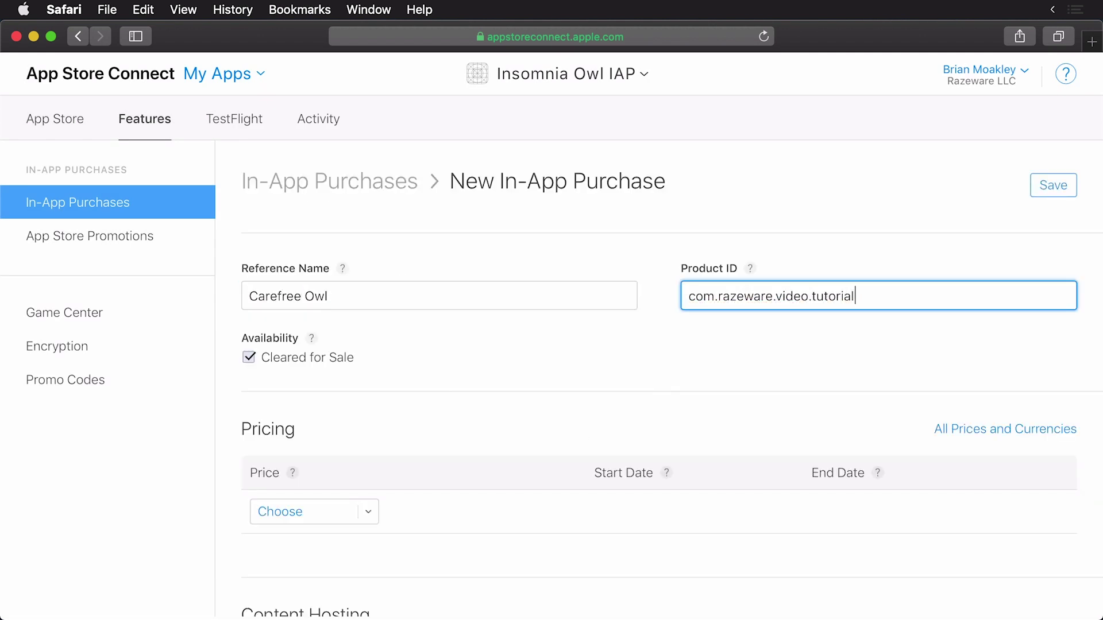
pyautogui.write('.iap.CarefreeOwl')
# - Price it at USD 0.99 (Tier 1), describe it as 'A carefree owl to inspire you', and save
pyautogui.scroll(-3, 226, 365)
pyautogui.click(304, 385)
pyautogui.click(319, 419)
pyautogui.scroll(-5, 528, 344)
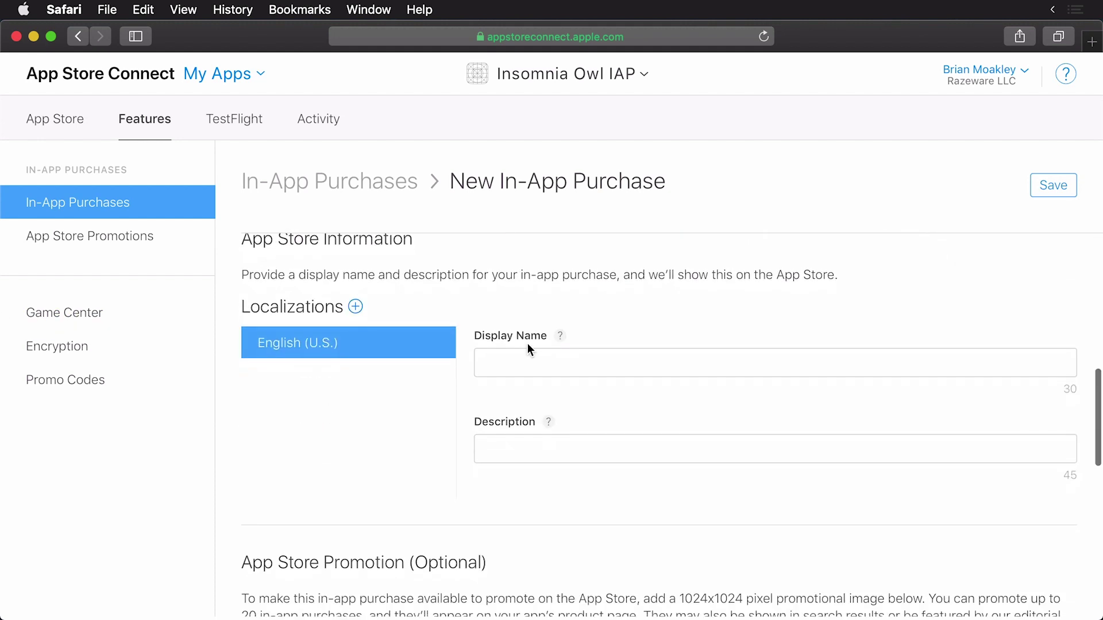
pyautogui.click(528, 359)
pyautogui.write('Carefree Owl')
pyautogui.click(561, 448)
pyautogui.write('A c')
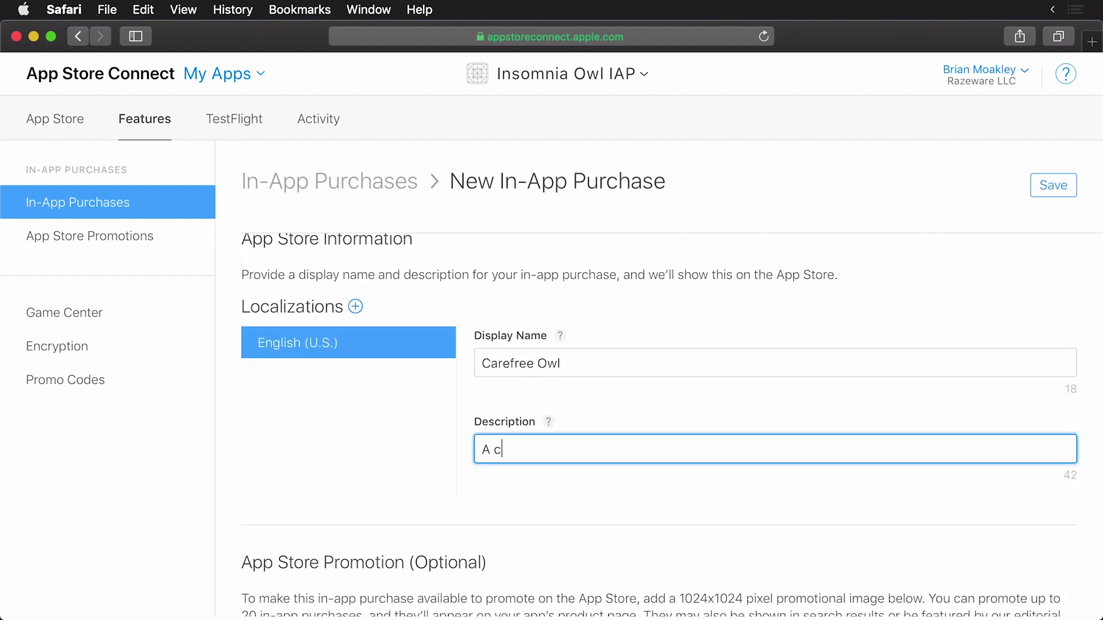
pyautogui.write('arefree owl to inspire you to live carefree.')
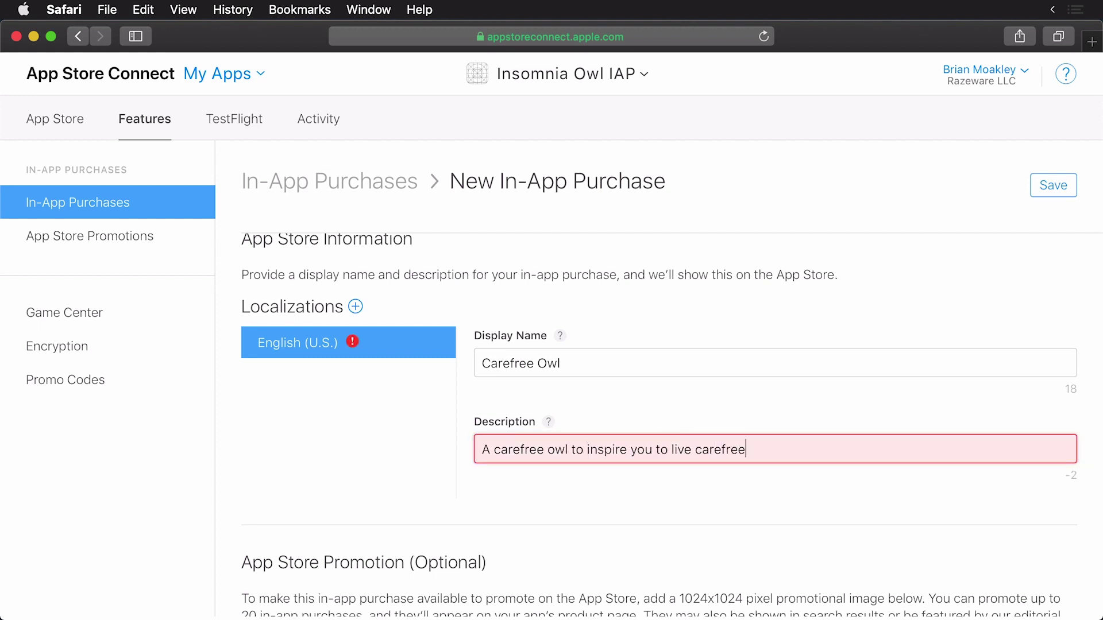
pyautogui.press('BackSpace')
pyautogui.press('BackSpace')
pyautogui.press('BackSpace')
pyautogui.press('BackSpace')
pyautogui.press('BackSpace')
pyautogui.press('BackSpace')
pyautogui.press('BackSpace')
pyautogui.press('BackSpace')
pyautogui.press('BackSpace')
pyautogui.press('BackSpace')
pyautogui.press('BackSpace')
pyautogui.press('BackSpace')
pyautogui.press('BackSpace')
pyautogui.press('BackSpace')
pyautogui.press('BackSpace')
pyautogui.press('BackSpace')
pyautogui.press('BackSpace')
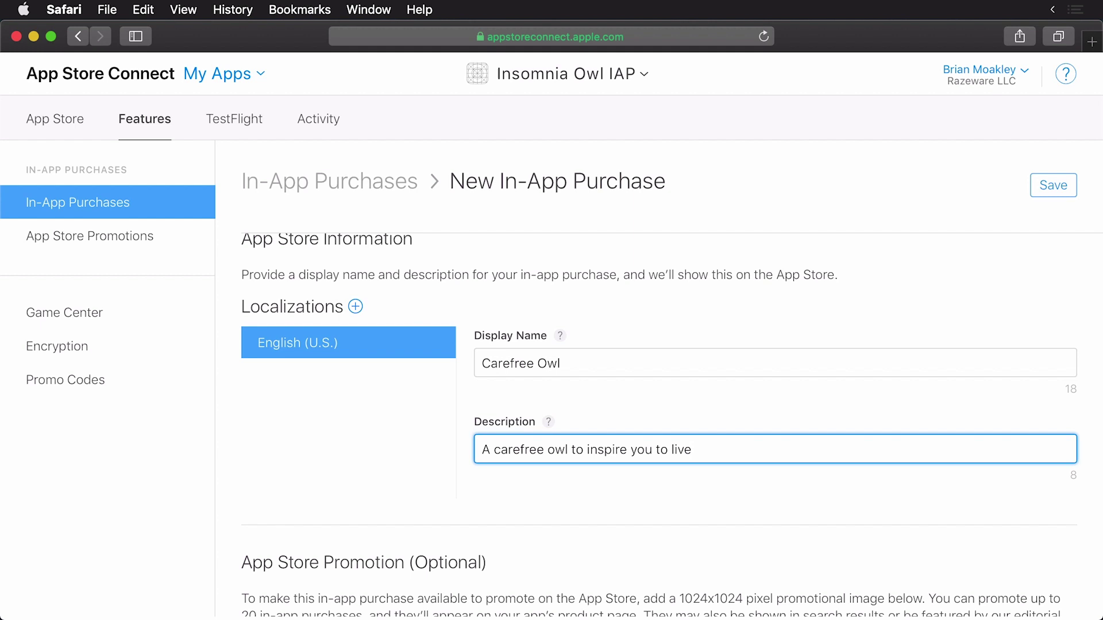
pyautogui.press('Return')
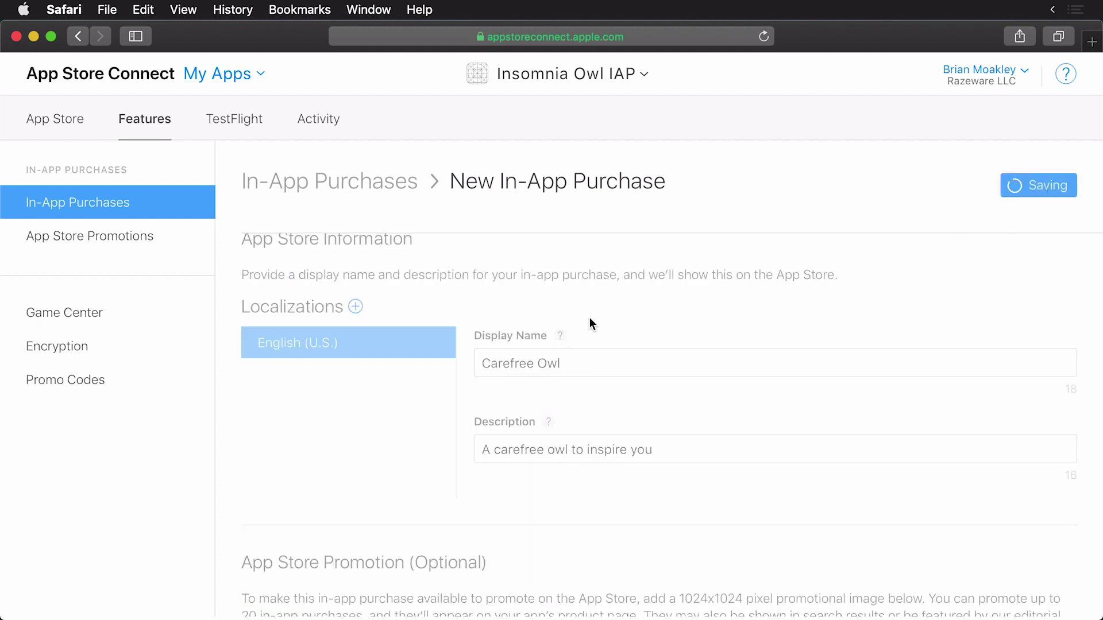
# - Start a non-consumable 'CouchOwl' with product ID com.razeware.video.tutorial.iap.CouchOwl
pyautogui.click(184, 204)
pyautogui.click(419, 408)
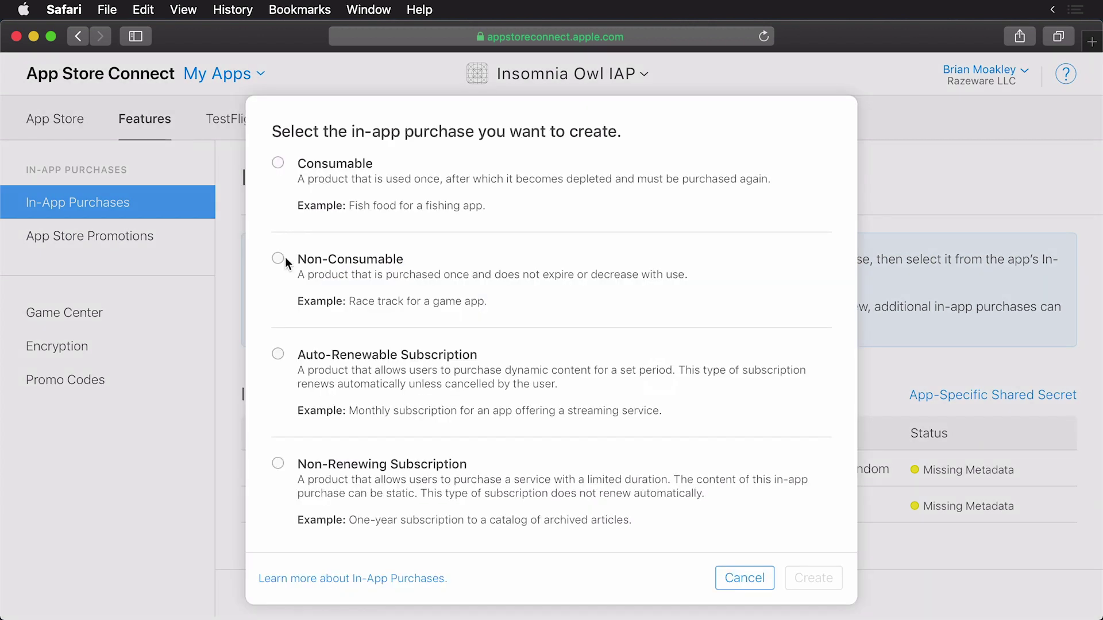
pyautogui.click(280, 258)
pyautogui.click(813, 578)
pyautogui.click(442, 297)
pyautogui.write('Couch')
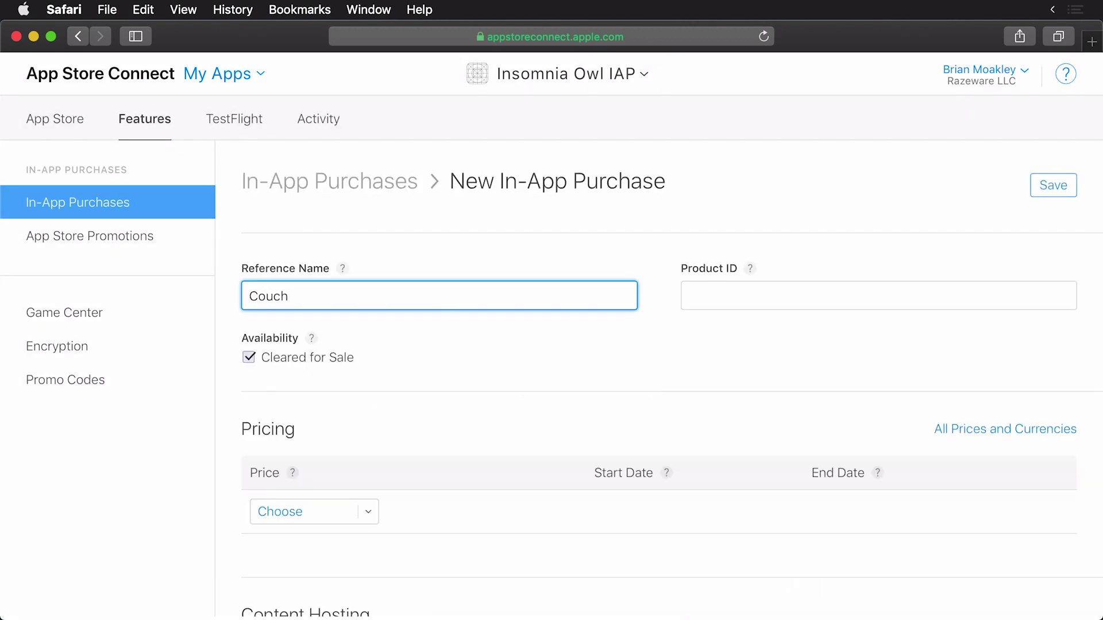
pyautogui.write('Owl')
pyautogui.press('Tab')
pyautogui.write('co')
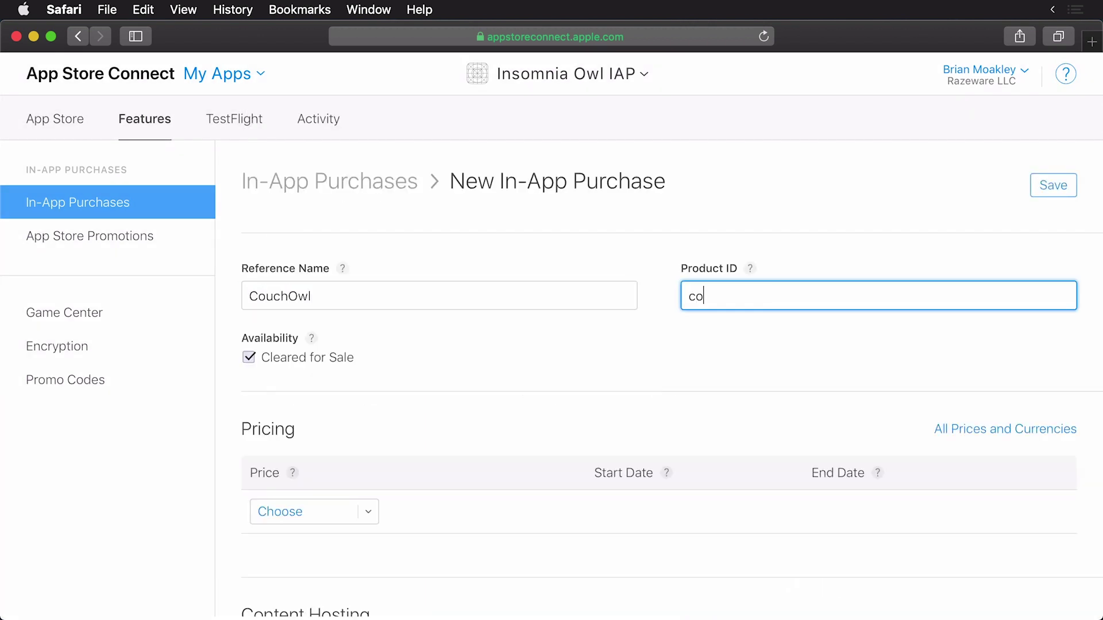
pyautogui.write('m.razeware.video.tutorial.iap.CouchOwl')
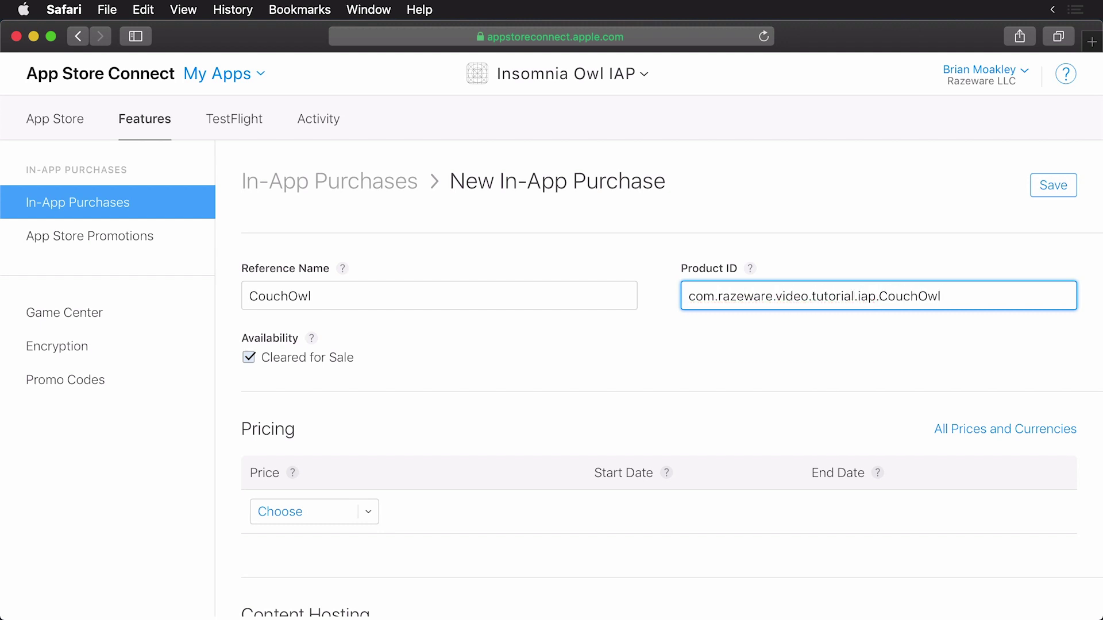
# - Price it at USD 0.99 (Tier 1), display name 'Couch Owl', description 'A lazy owl', and save
pyautogui.scroll(-3, 167, 377)
pyautogui.click(286, 353)
pyautogui.click(293, 383)
pyautogui.press('Tab')
pyautogui.write('Co')
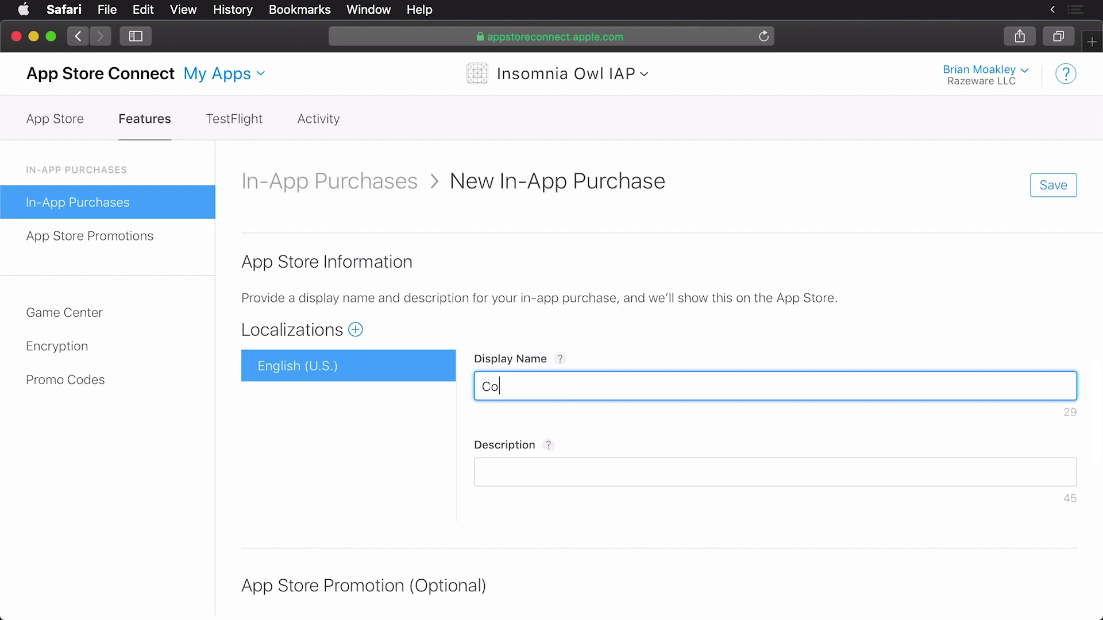
pyautogui.write('uch Owl')
pyautogui.click(566, 460)
pyautogui.write('A lazy owl')
pyautogui.press('Return')
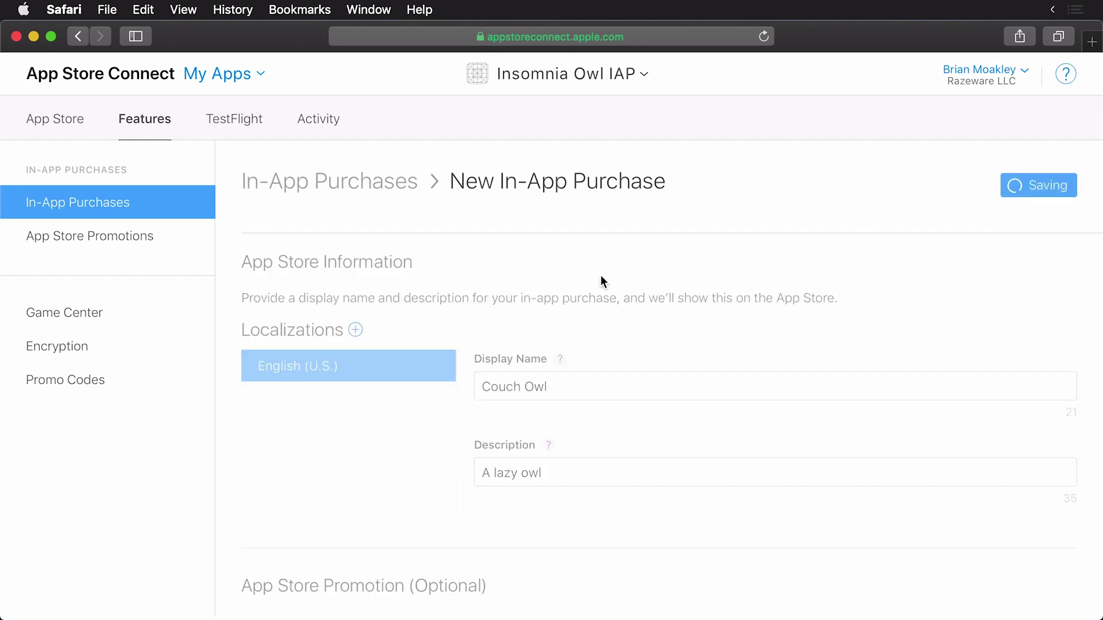
# - Change the purchase's reference name to 'Couch Owl' and save it
pyautogui.click(153, 204)
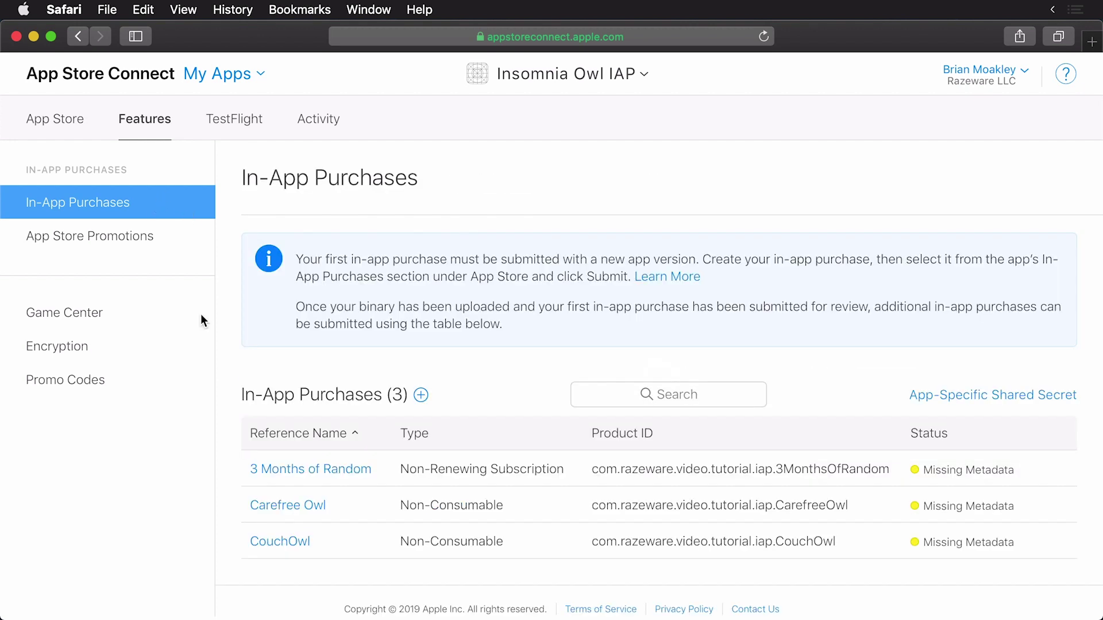
pyautogui.click(293, 540)
pyautogui.click(288, 302)
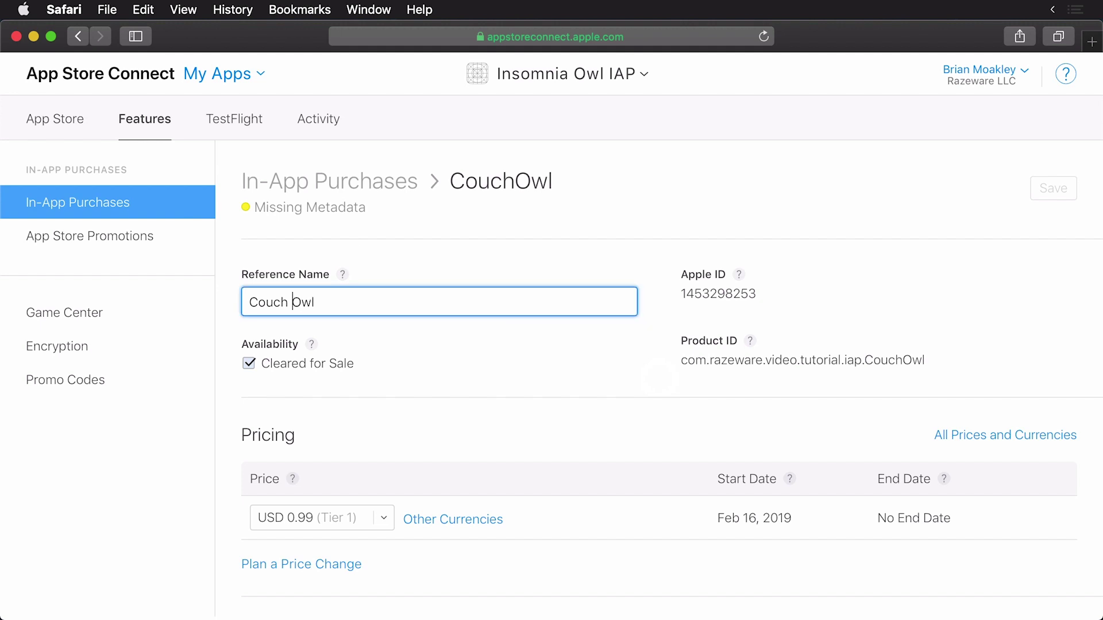
pyautogui.click(1051, 188)
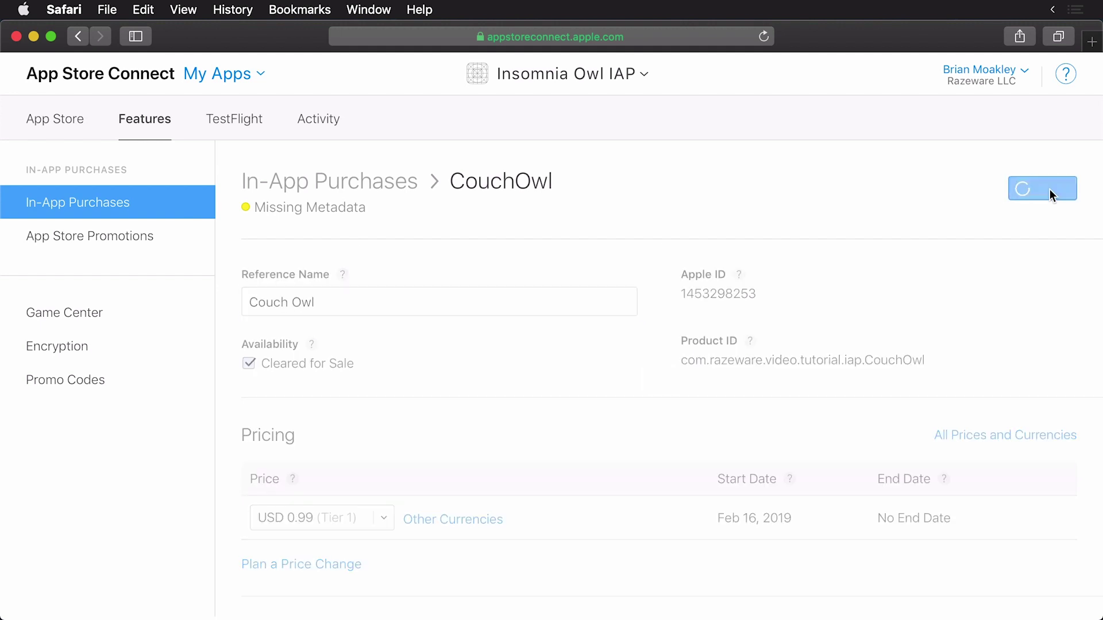
# - Start a non-consumable 'Crying Owl' with product ID com.razeware.video.tutorial.iap.CryingOwl
pyautogui.click(115, 213)
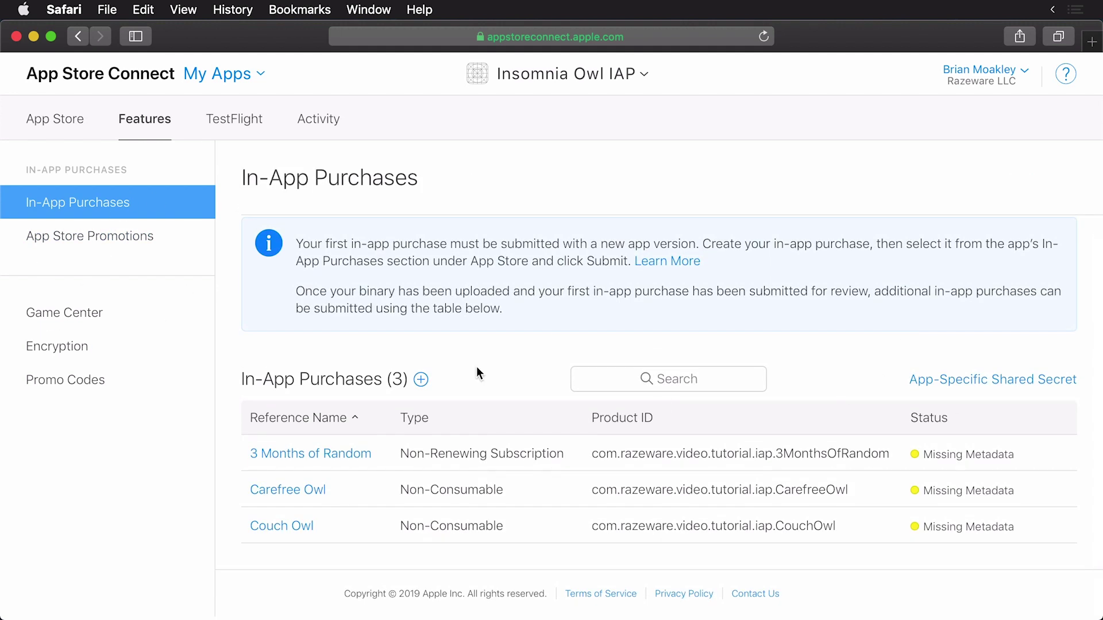
pyautogui.click(421, 379)
pyautogui.click(408, 292)
pyautogui.click(812, 578)
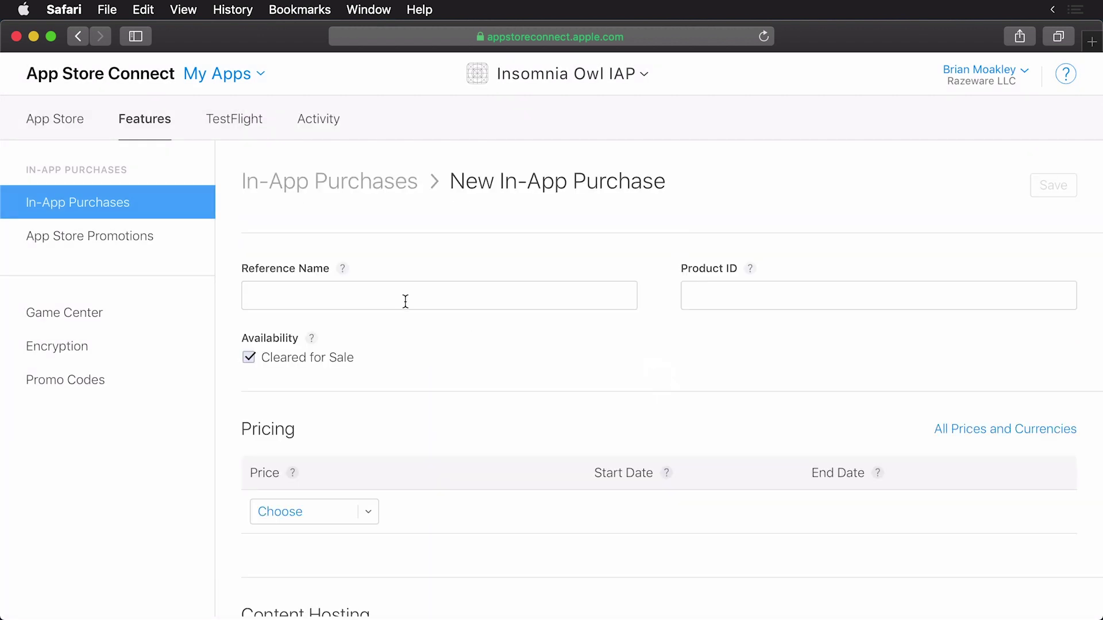
pyautogui.click(405, 301)
pyautogui.write('Crying Owl')
pyautogui.press('Tab')
pyautogui.write('com.razeware.iap')
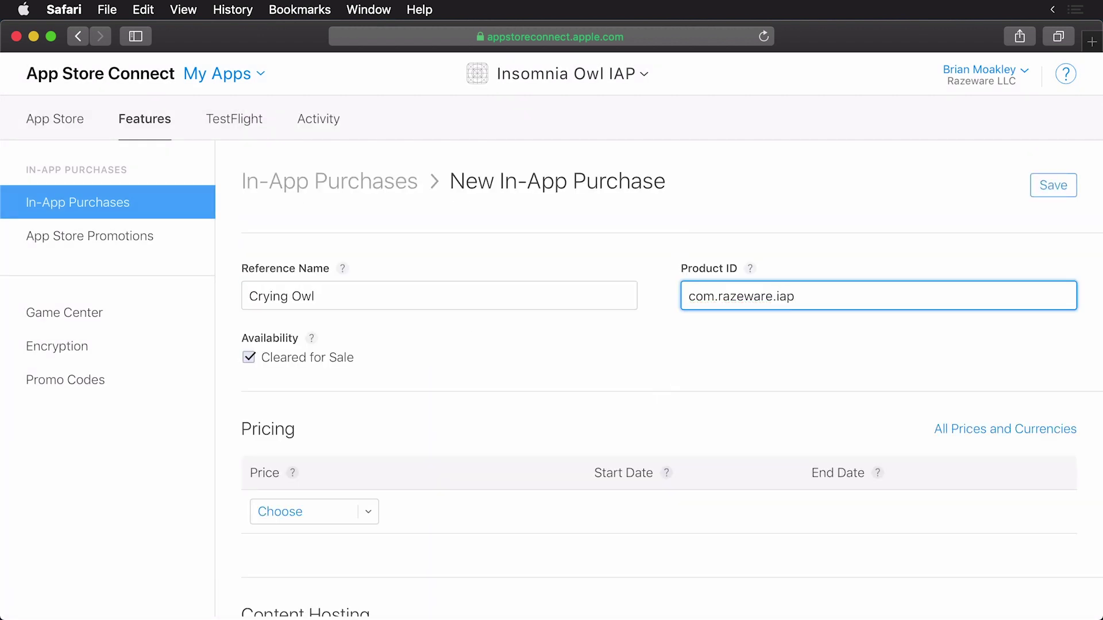
pyautogui.press('BackSpace')
pyautogui.press('BackSpace')
pyautogui.press('BackSpace')
pyautogui.write('video.tutorial.iap')
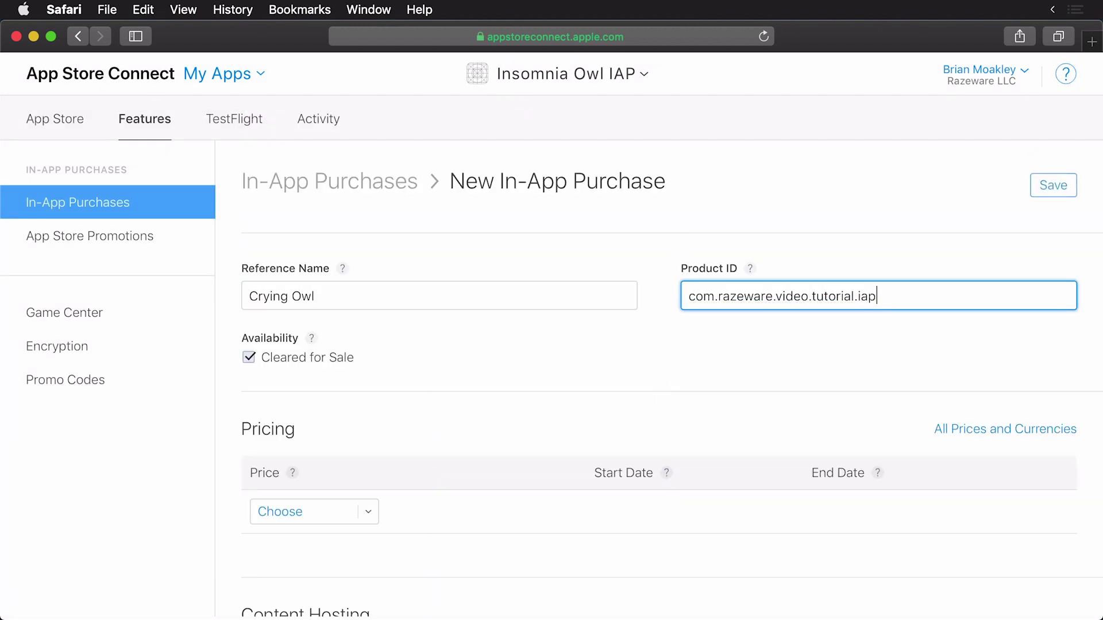
pyautogui.write('.CryingOwl')
# - Price it at USD 0.99 (Tier 1), display name 'Crying Owl', description 'A sad owl.', and save
pyautogui.scroll(-5, 305, 353)
pyautogui.click(303, 357)
pyautogui.click(304, 401)
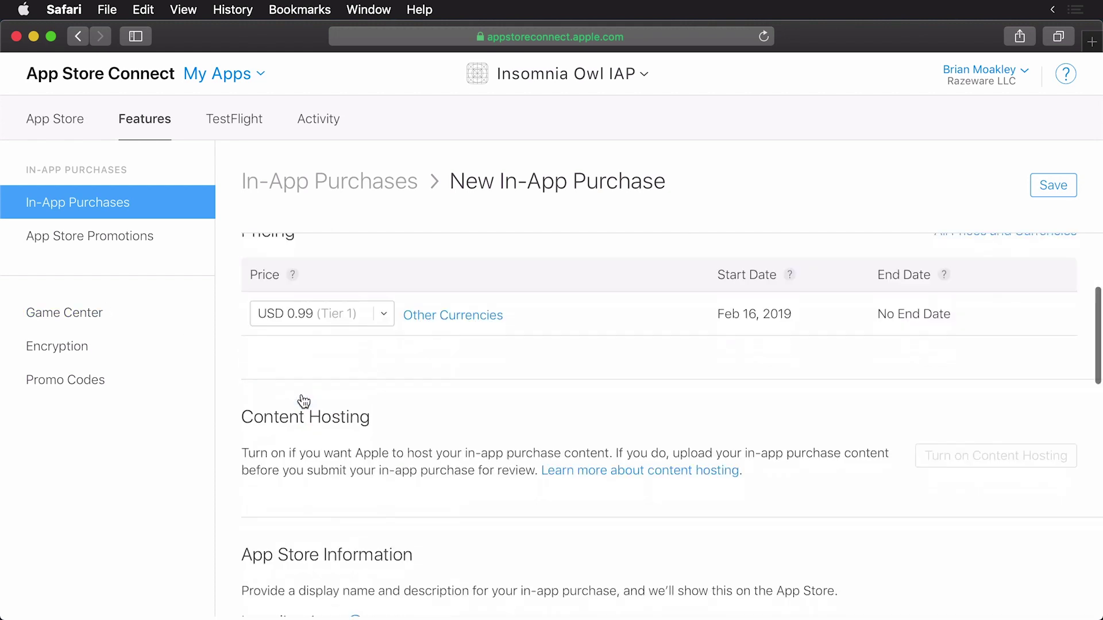
pyautogui.scroll(-5, 304, 401)
pyautogui.click(540, 344)
pyautogui.write('Crying Owl')
pyautogui.press('Tab')
pyautogui.write('A sad owl.')
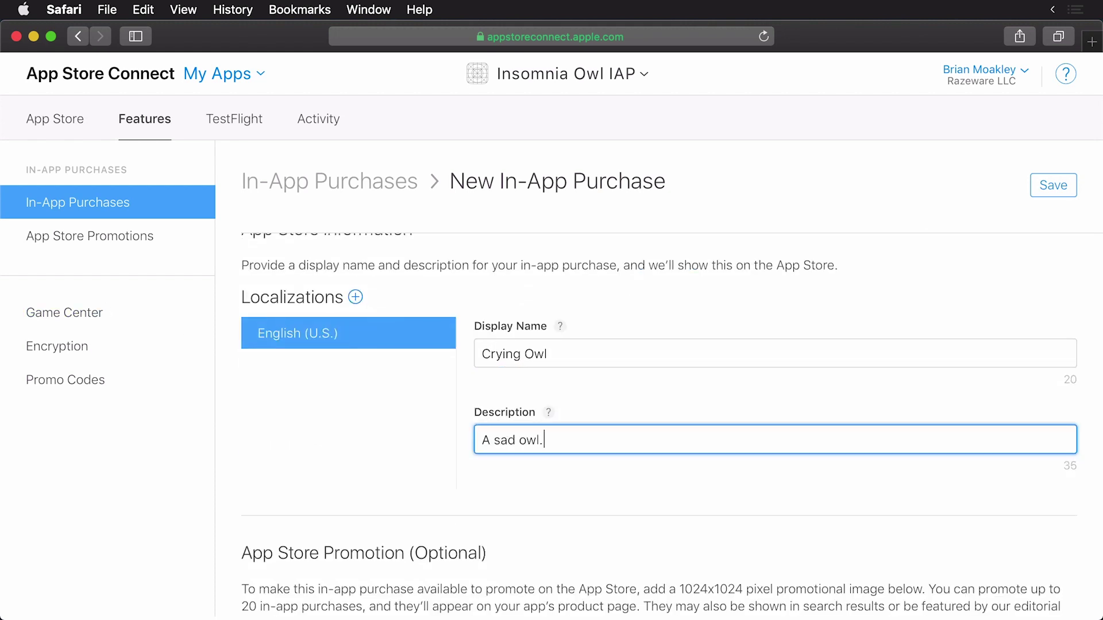
pyautogui.click(1053, 185)
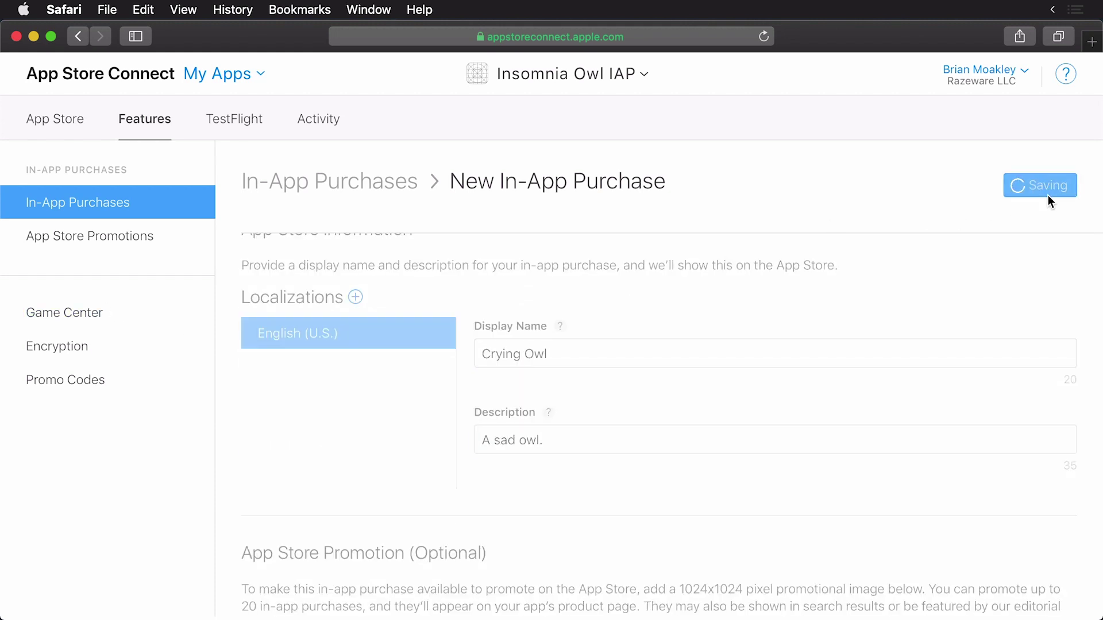
pyautogui.click(182, 212)
# - Start a non-consumable 'Good Job Owl' with a product ID ending GoodJobOwl
pyautogui.click(419, 340)
pyautogui.click(345, 259)
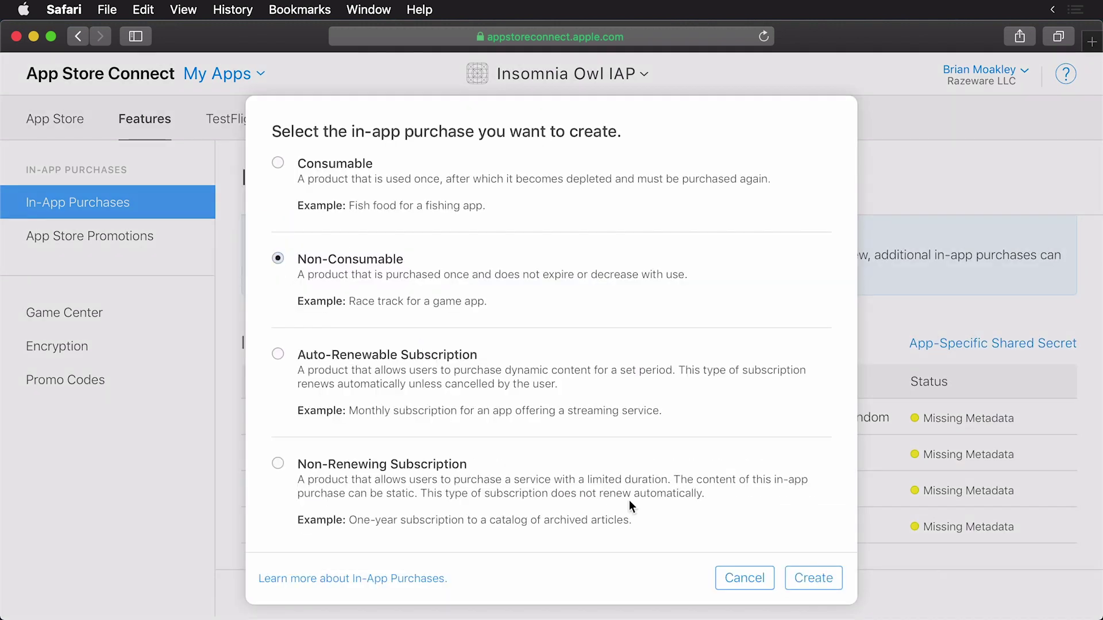
pyautogui.click(813, 578)
pyautogui.click(356, 301)
pyautogui.write('G')
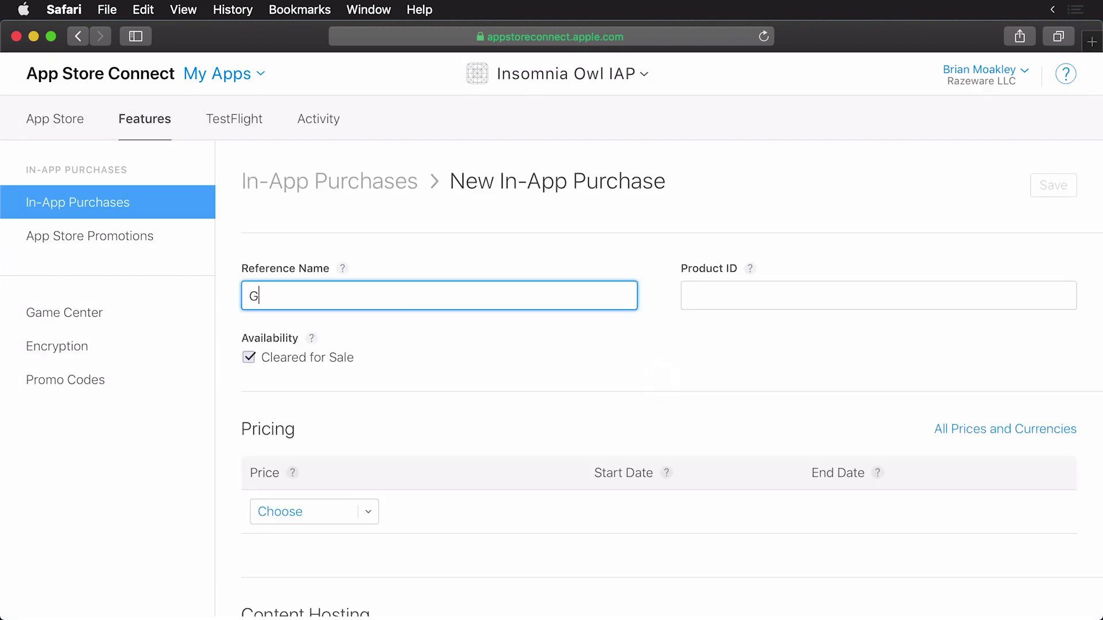
pyautogui.write('ood Job Owl')
pyautogui.press('Tab')
pyautogui.write('com/ra')
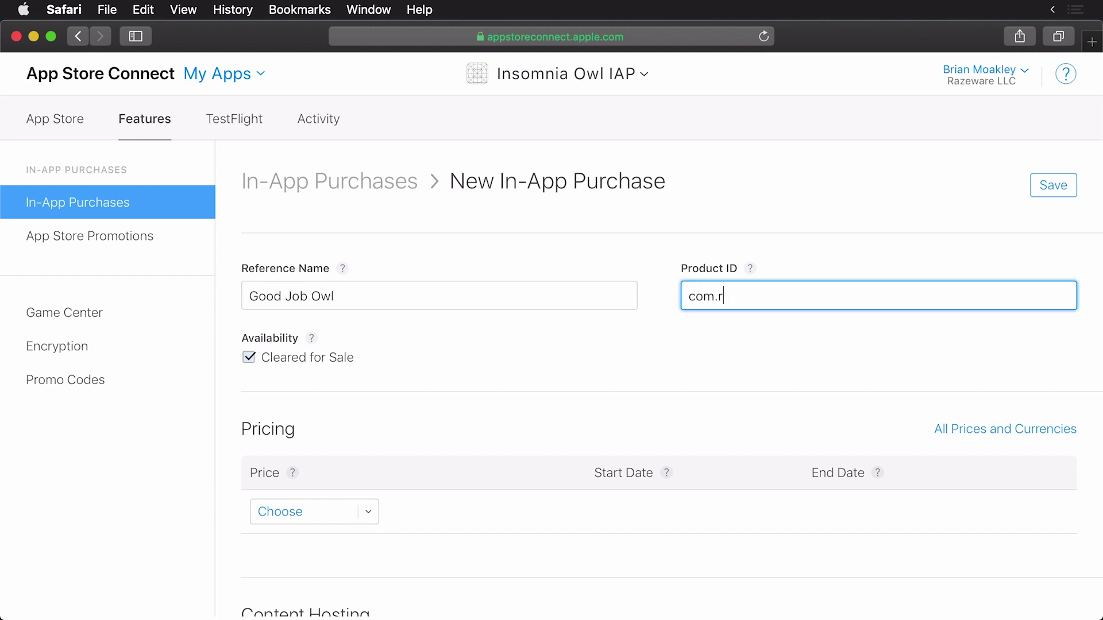
pyautogui.write('azeware.video.tutorial.iap.')
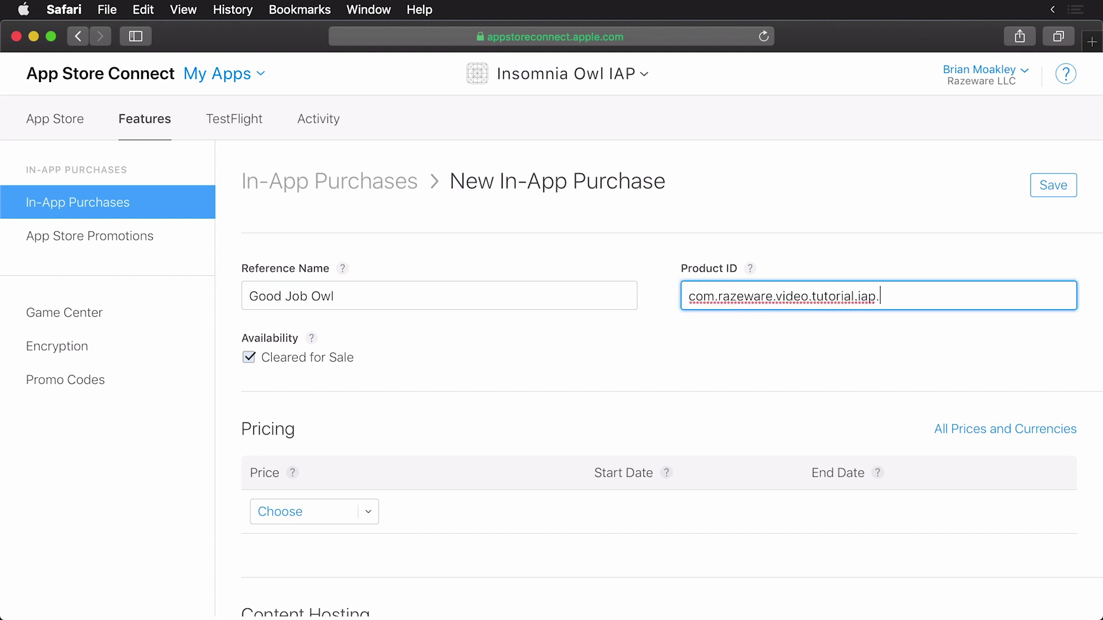
pyautogui.write('GoodJobOwl')
# - Price it at USD 0.99 (Tier 1), display name 'Good Job Owl', description 'A motivational owl', and save
pyautogui.scroll(-3, 290, 396)
pyautogui.click(290, 394)
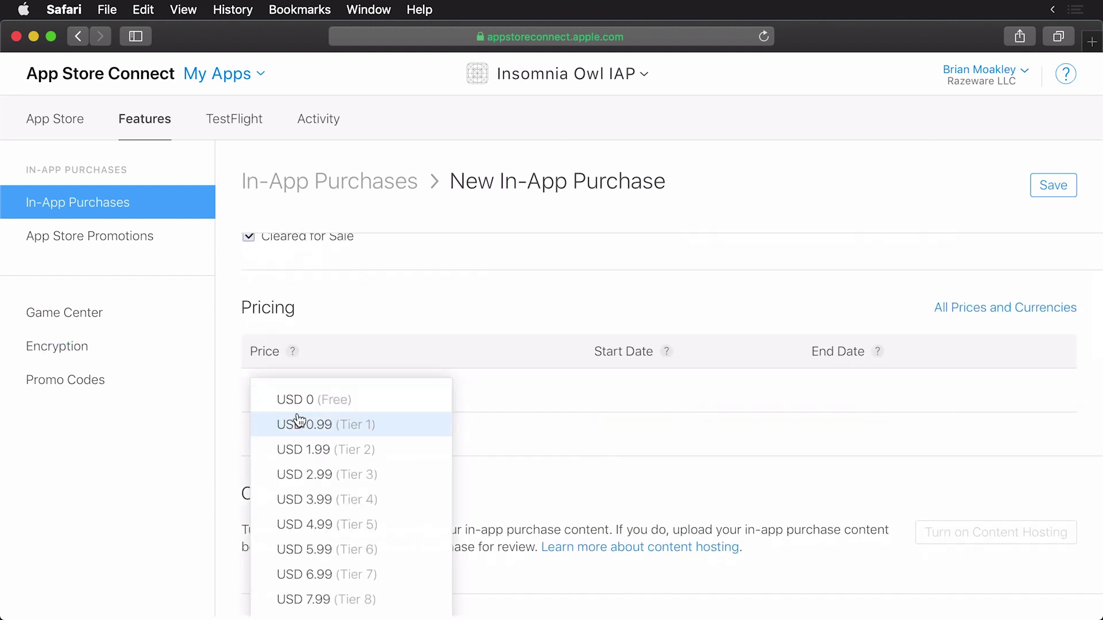
pyautogui.click(299, 424)
pyautogui.scroll(-5, 516, 359)
pyautogui.click(515, 379)
pyautogui.write('Good Job Owl')
pyautogui.click(530, 464)
pyautogui.write('M')
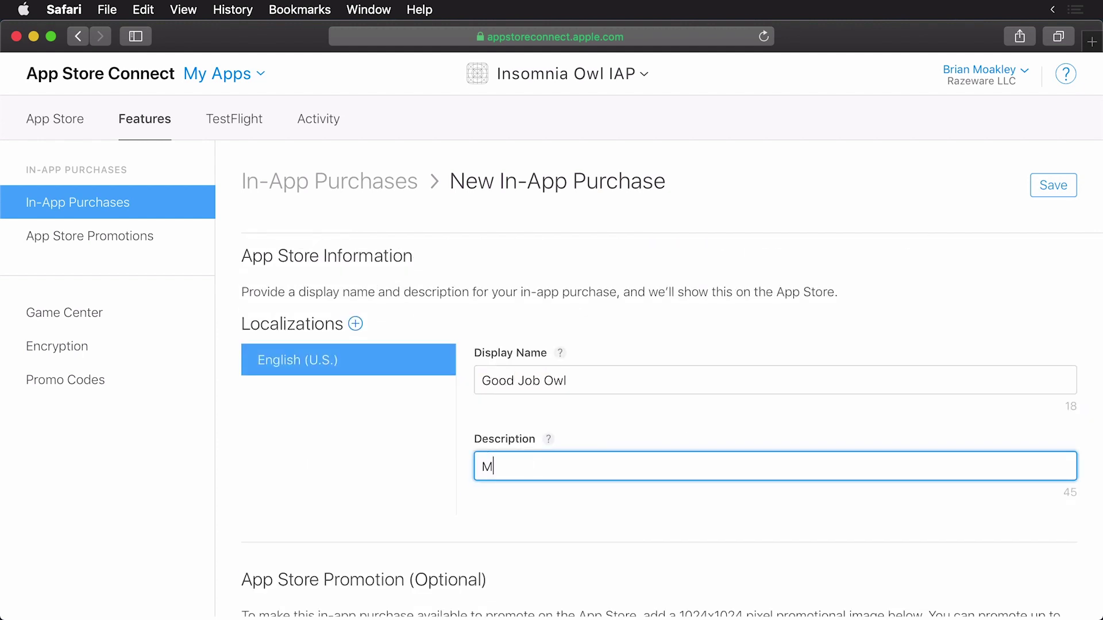
pyautogui.press('BackSpace')
pyautogui.write('A motivational owl.')
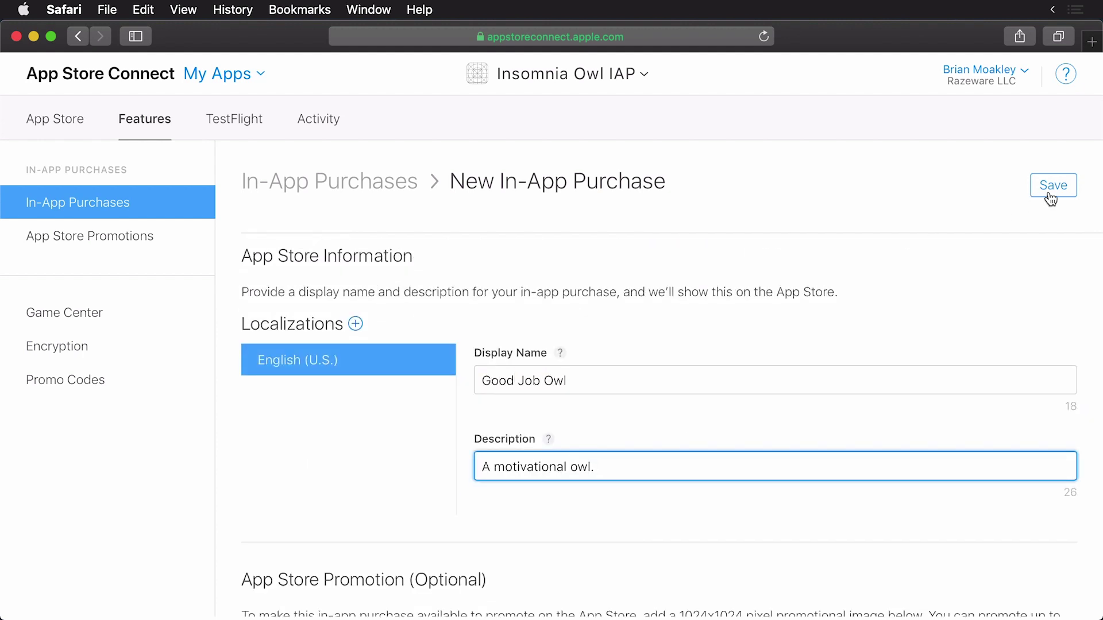
pyautogui.click(1053, 185)
# - Start a non-consumable 'Good Night Owl' with a product ID ending GoodNightOwl
pyautogui.click(144, 138)
pyautogui.scroll(-3, 421, 321)
pyautogui.click(421, 308)
pyautogui.click(278, 253)
pyautogui.click(816, 578)
pyautogui.click(390, 293)
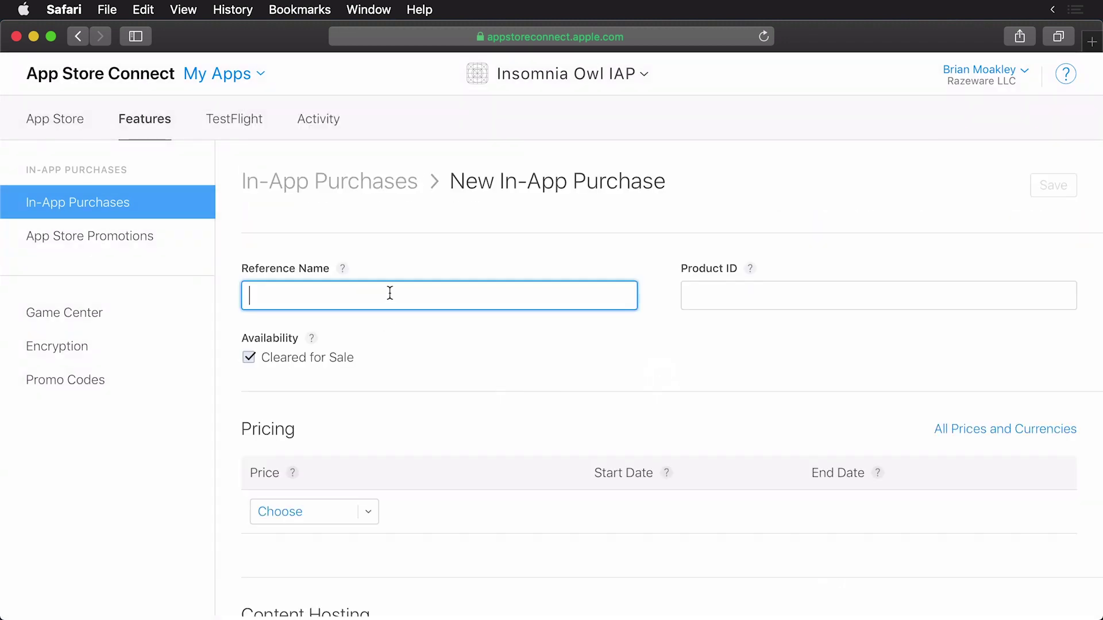
pyautogui.write('Good Night Owl')
pyautogui.press('Tab')
pyautogui.write('com.razeware.')
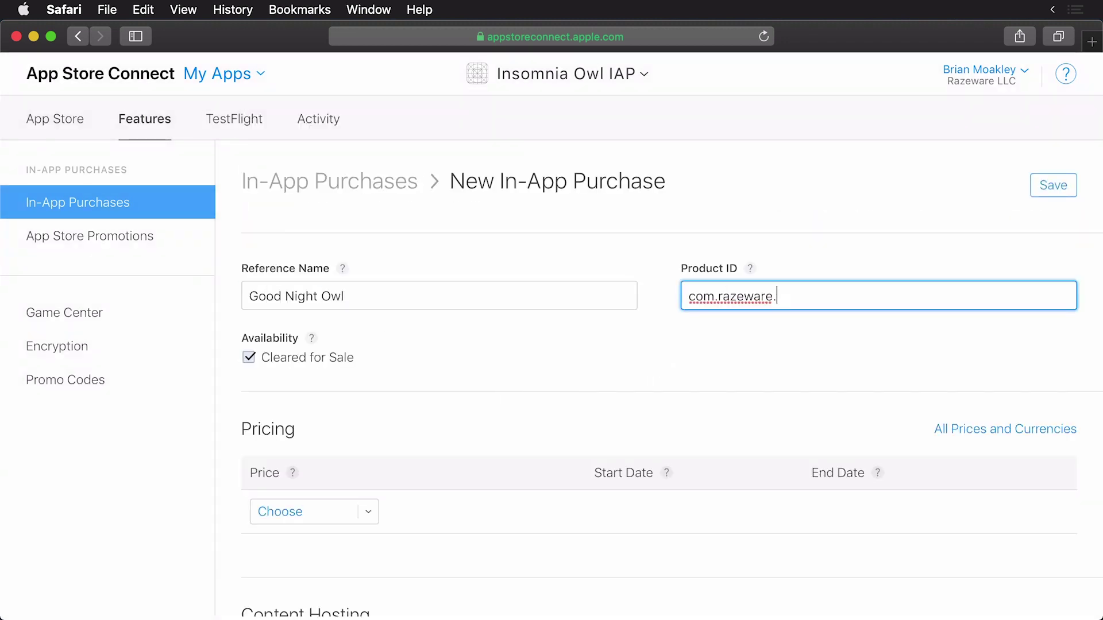
pyautogui.write('video.tutorial.iap.')
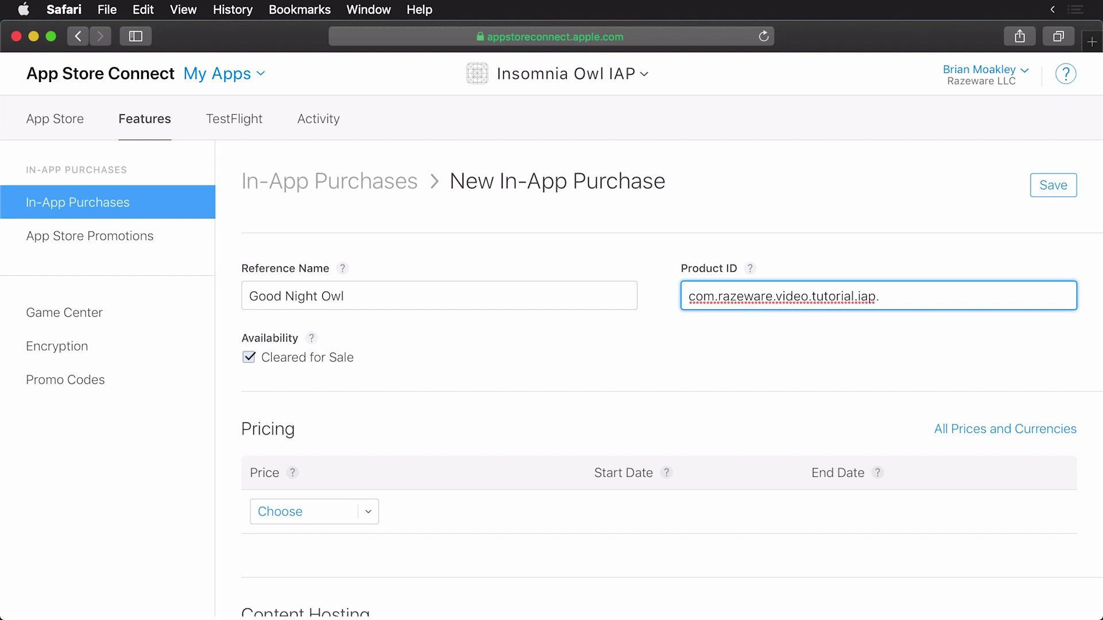
pyautogui.write('GoodNight')
# - Price it at USD 0.99 (Tier 1), display name 'Good Night Owl', description 'A sleepy owl.', and save
pyautogui.scroll(-3, 278, 305)
pyautogui.click(305, 369)
pyautogui.click(302, 395)
pyautogui.scroll(-5, 302, 395)
pyautogui.click(574, 470)
pyautogui.write('G')
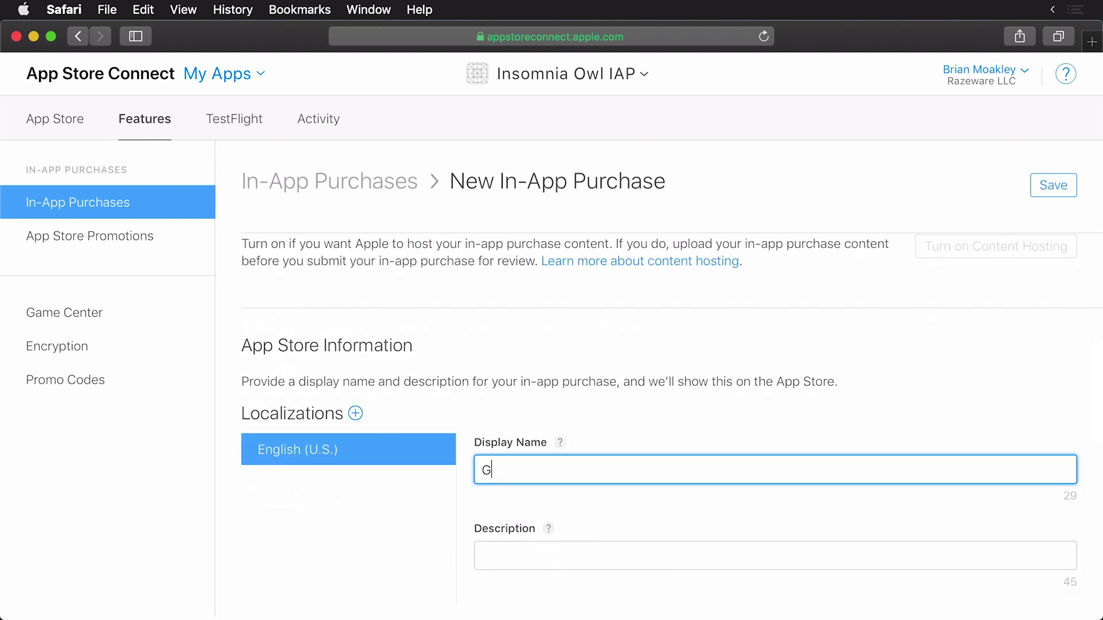
pyautogui.write('ood Night Owl')
pyautogui.press('Tab')
pyautogui.write('A sleepy owl.')
pyautogui.scroll(-2, 897, 100)
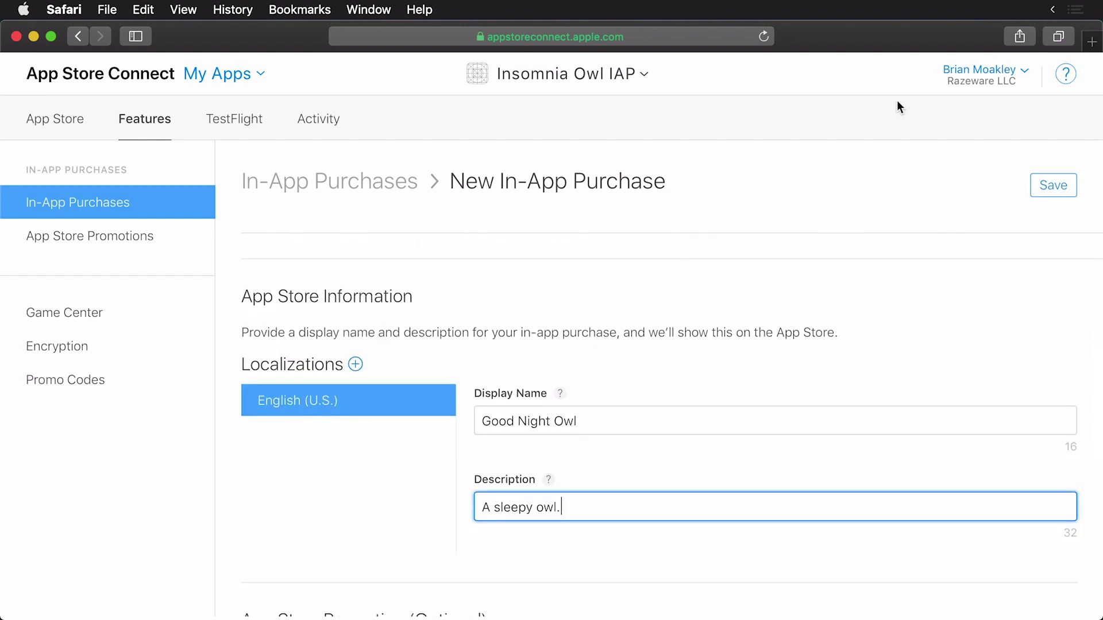
pyautogui.click(1053, 185)
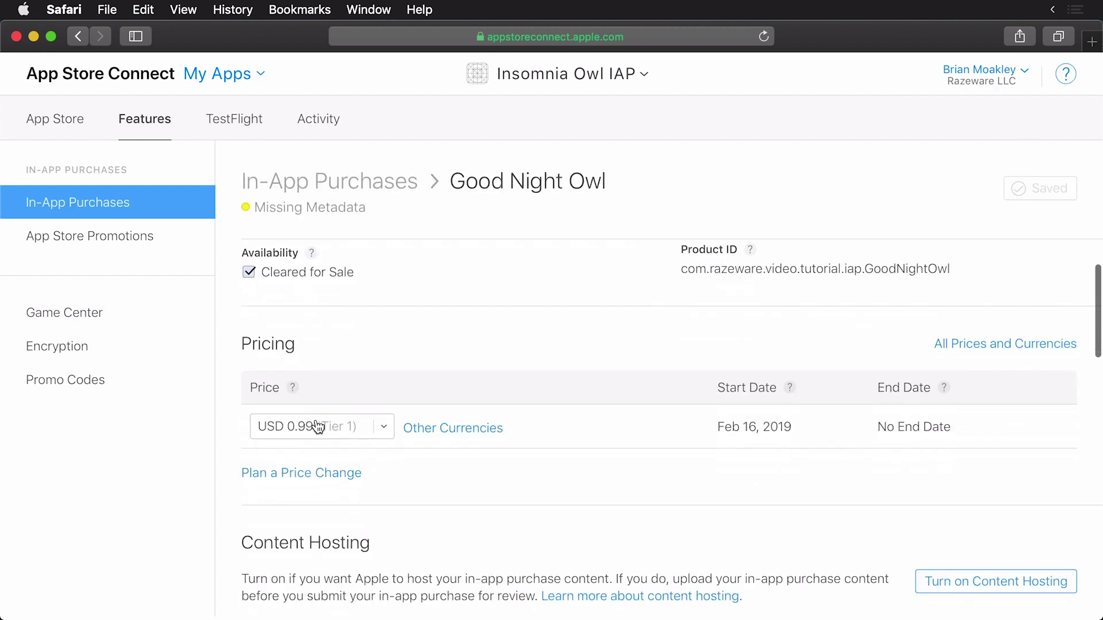
# - Go back to the in-app purchases list and scroll through all six products
pyautogui.click(175, 203)
pyautogui.scroll(-3, 401, 315)
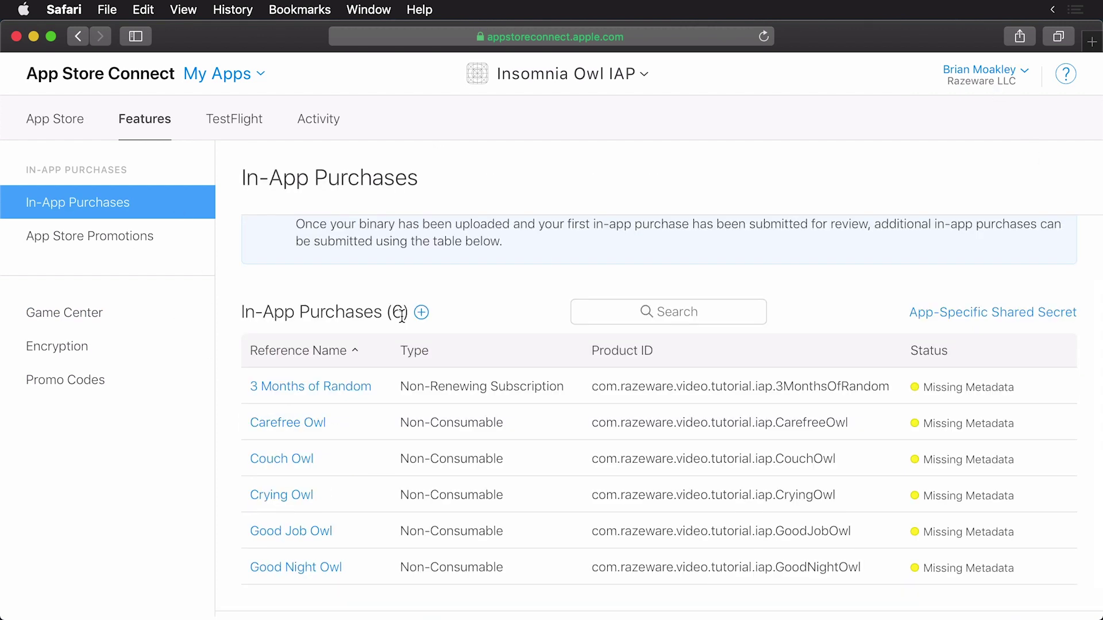